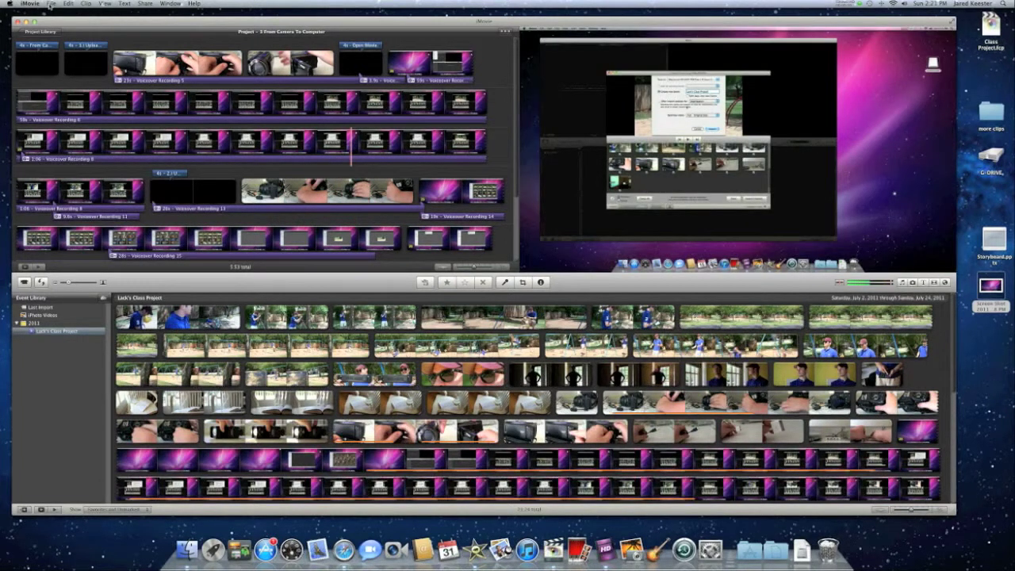
Create a new project named Basic Editing with no theme, Widescreen (16:9) aspect ratio and 30 fps - NTSC frame rate
left_click(50, 4)
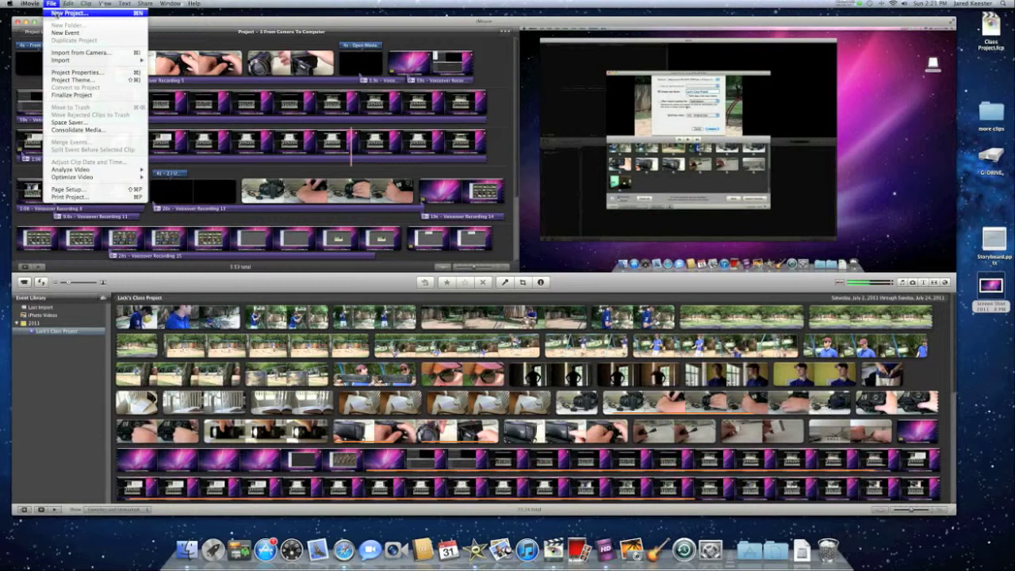
left_click(56, 14)
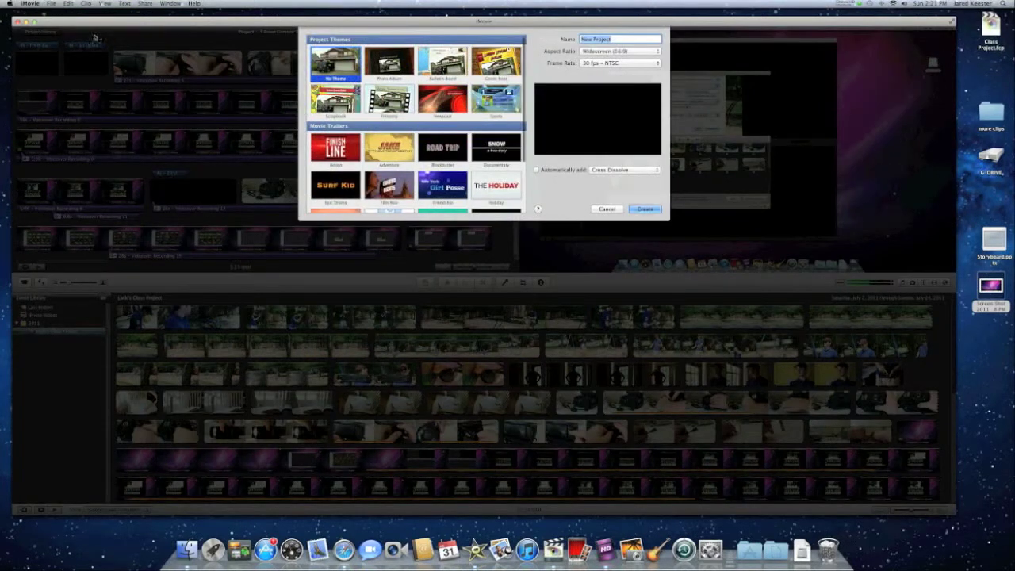
key("BackSpace")
type("F")
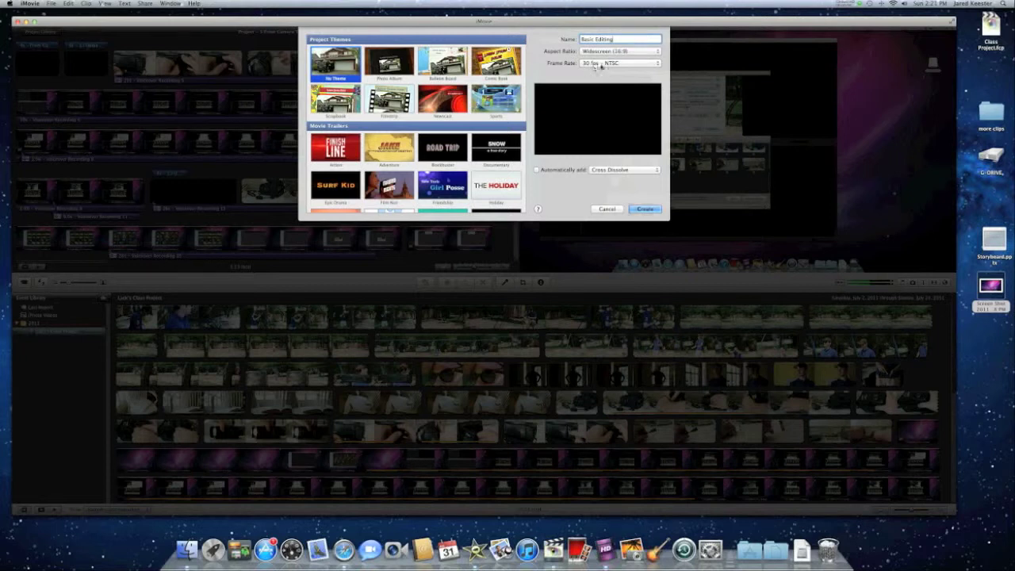
left_click(658, 63)
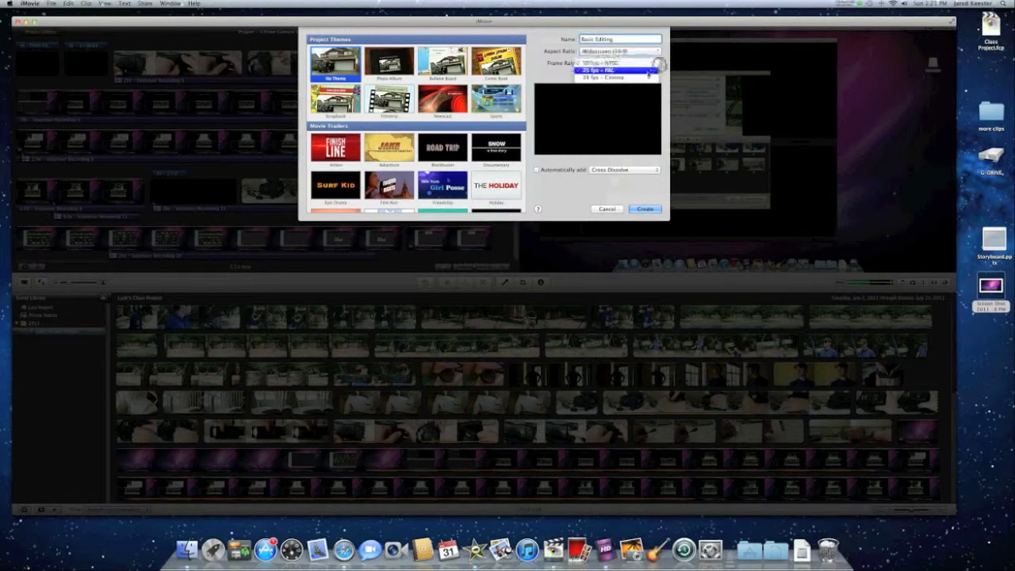
left_click(627, 65)
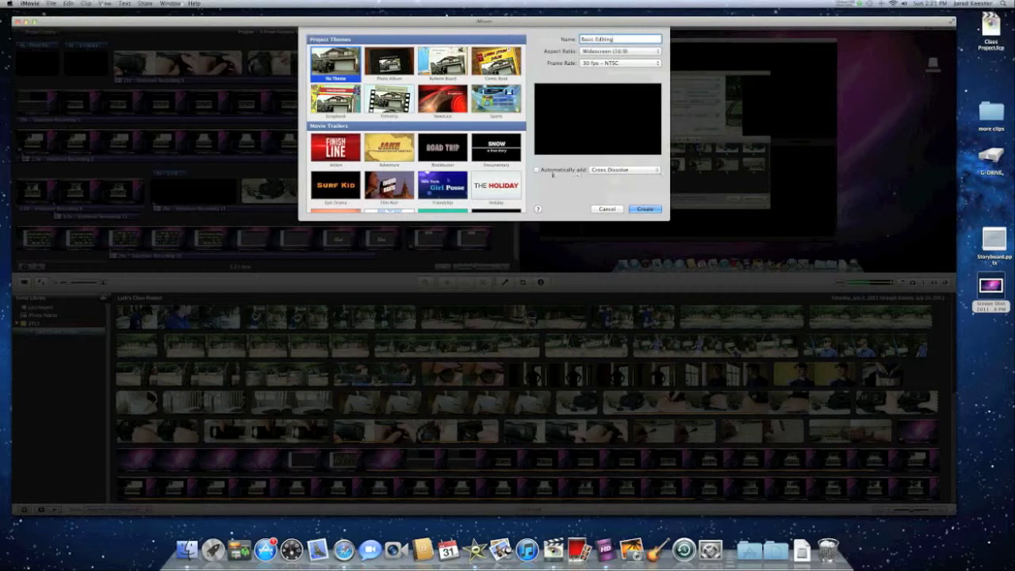
left_click(647, 209)
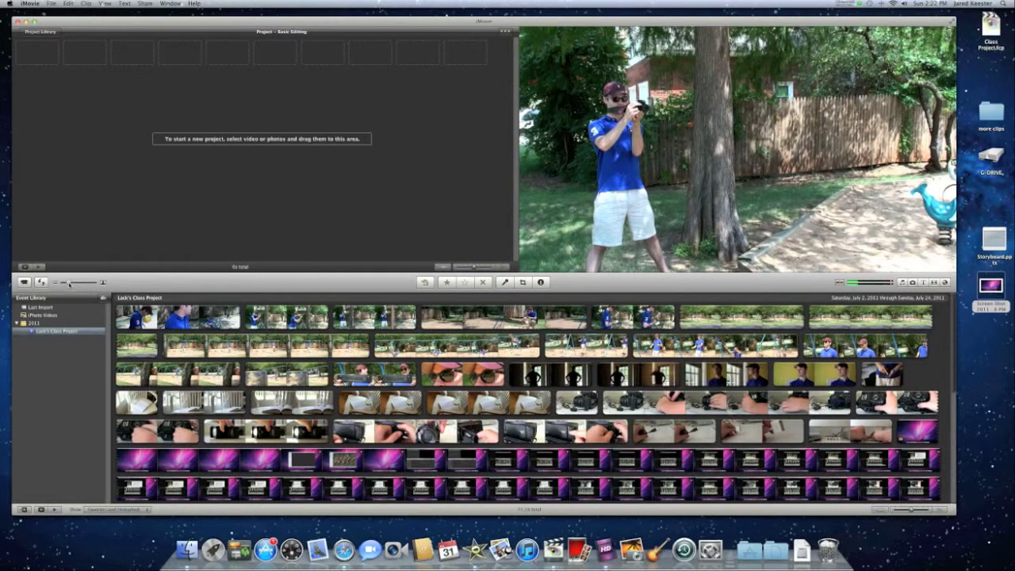
Enlarge the clip thumbnails and add a short section from the end of the first spring-rider clip as the project's opening clip
left_click_drag(68, 283, 94, 283)
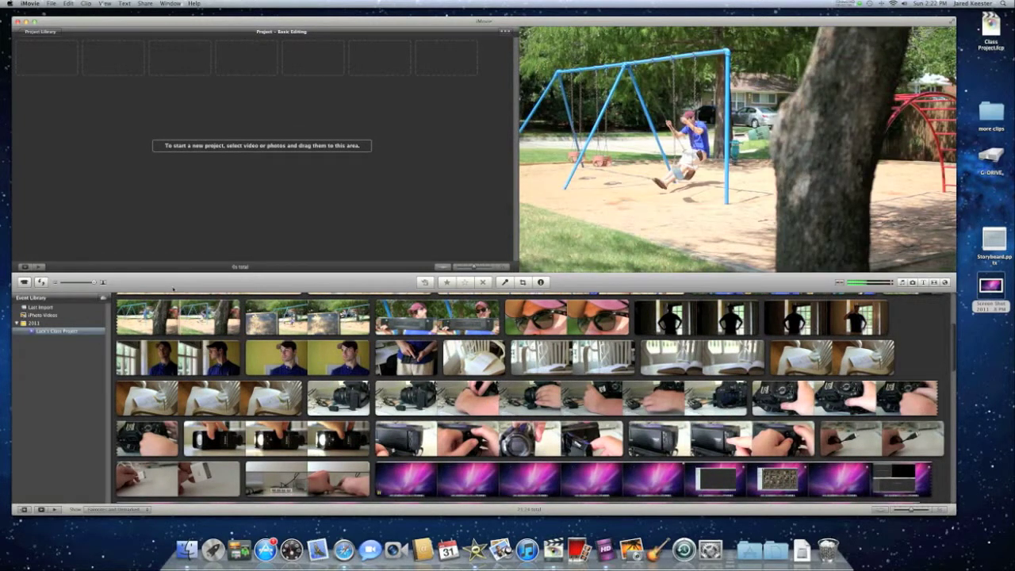
scroll(317, 397, "up", 3)
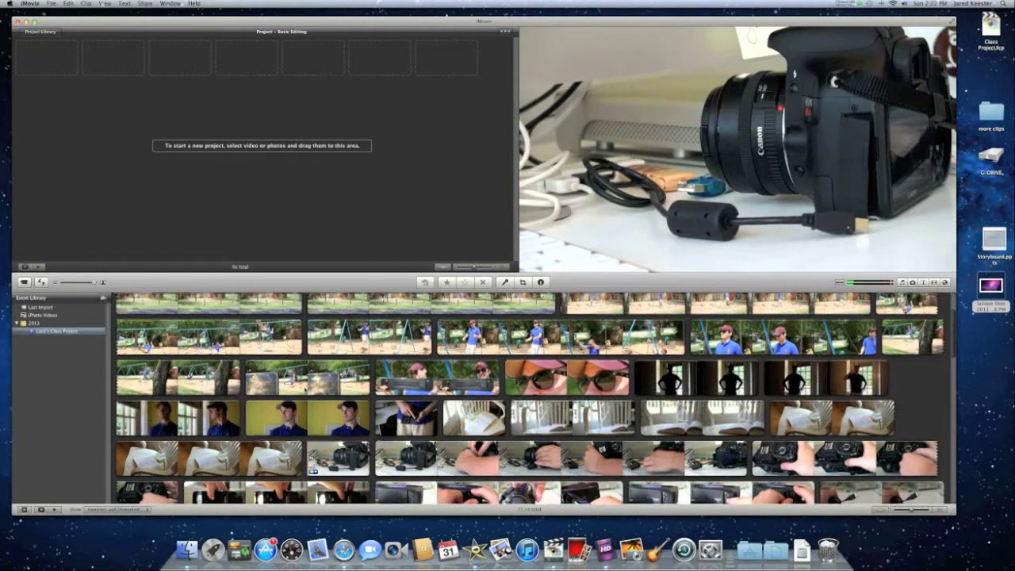
scroll(531, 401, "up", 2)
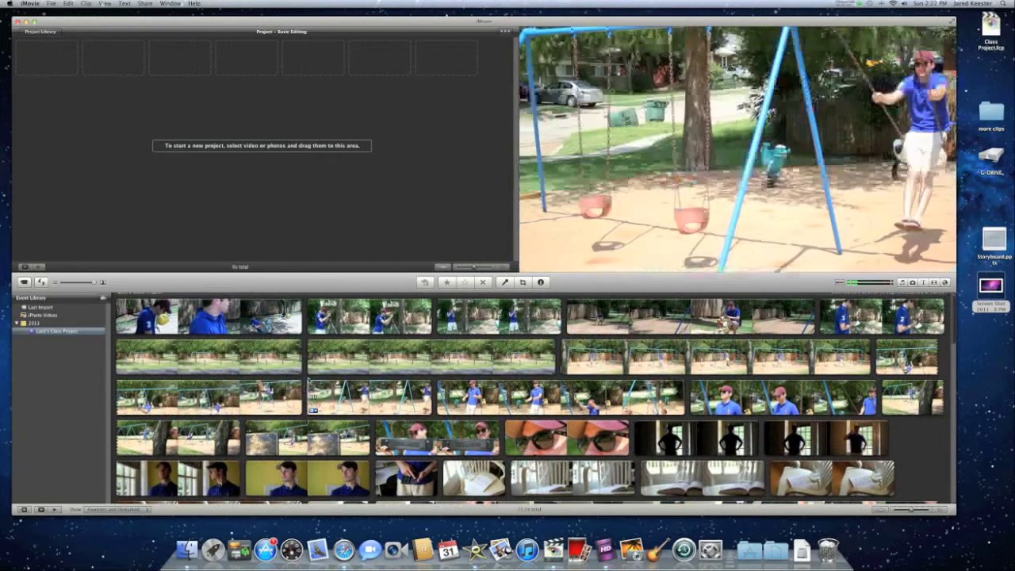
left_click_drag(234, 317, 288, 318)
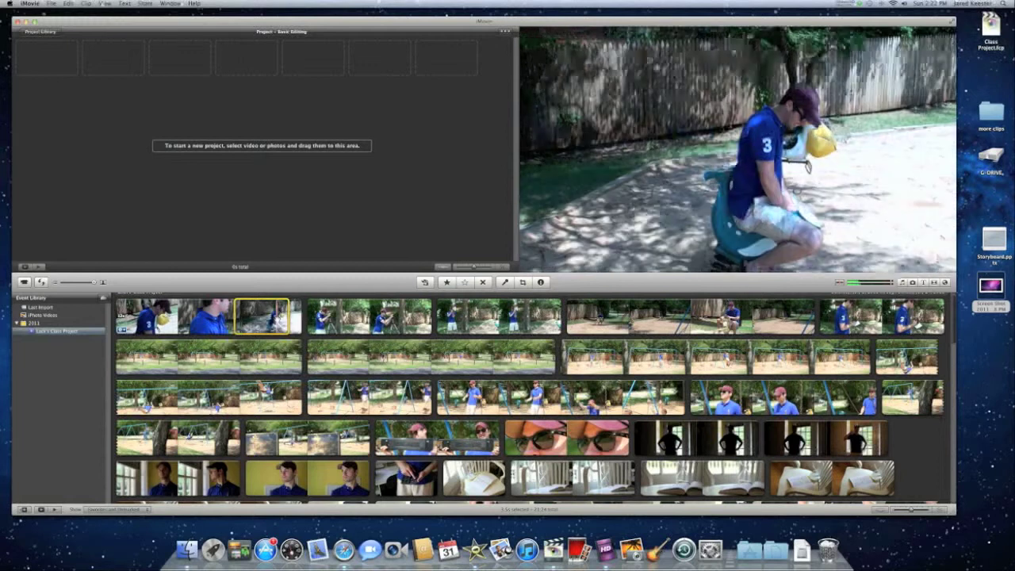
left_click_drag(278, 318, 53, 61)
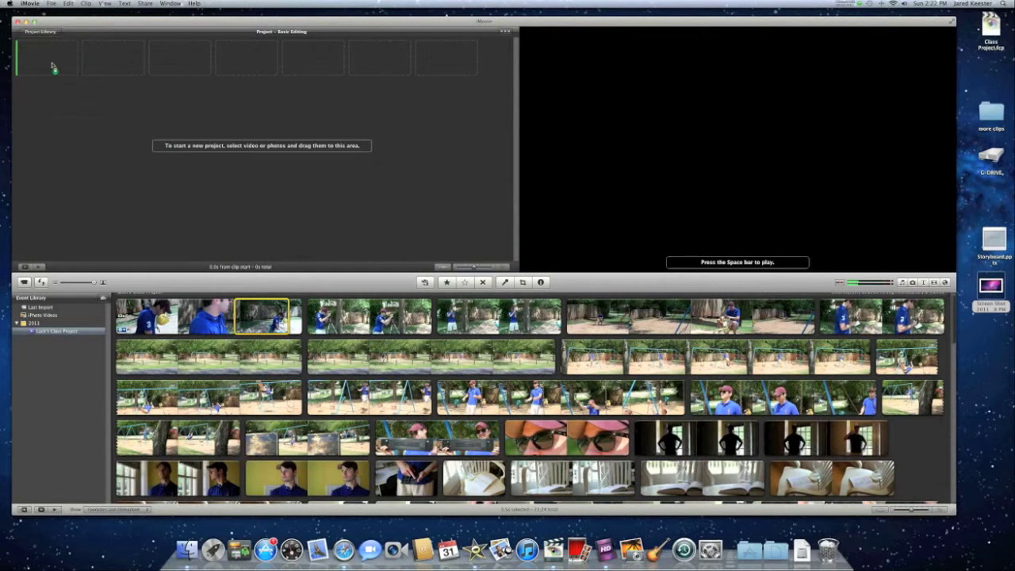
key("space")
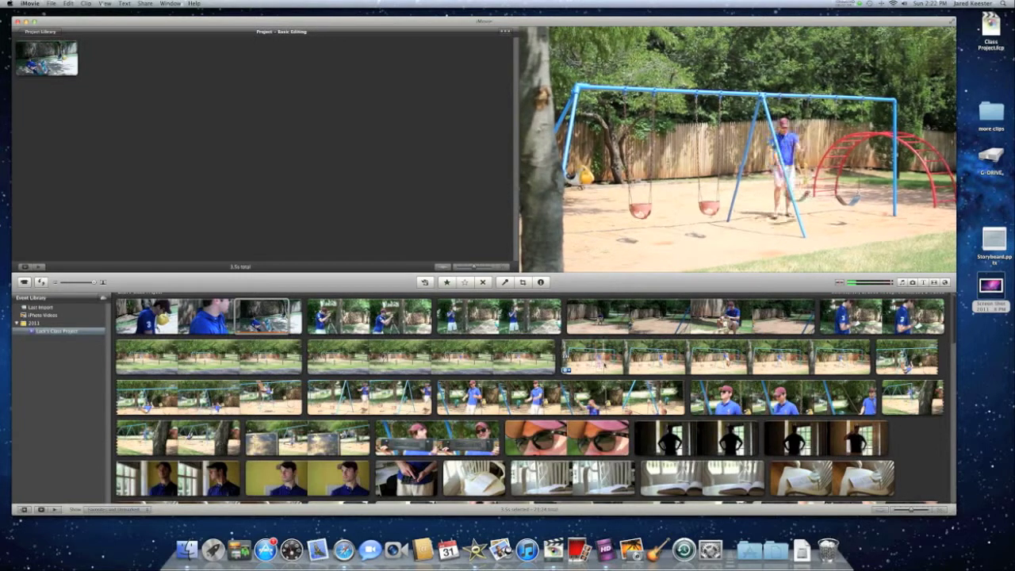
Add a section of the wide swing-set clip after the opening clip and delete its last 4.9 seconds from the project
left_click(606, 366)
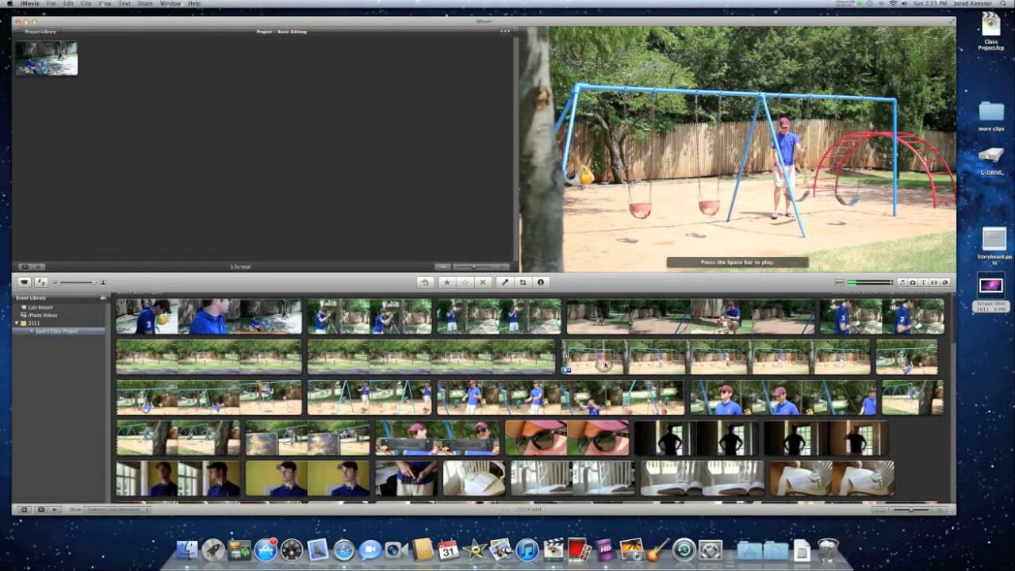
left_click_drag(605, 365, 127, 62)
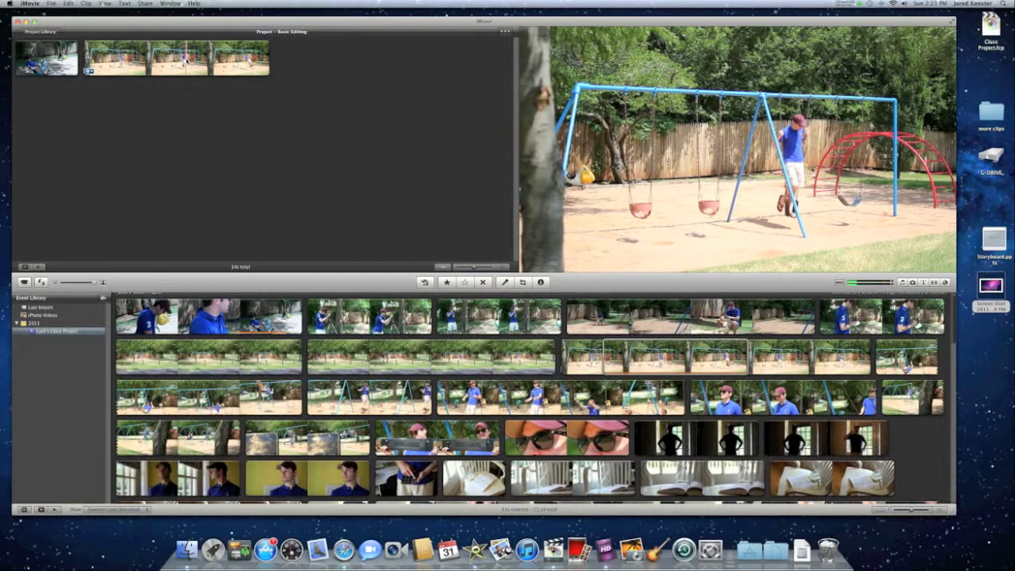
left_click_drag(186, 61, 274, 63)
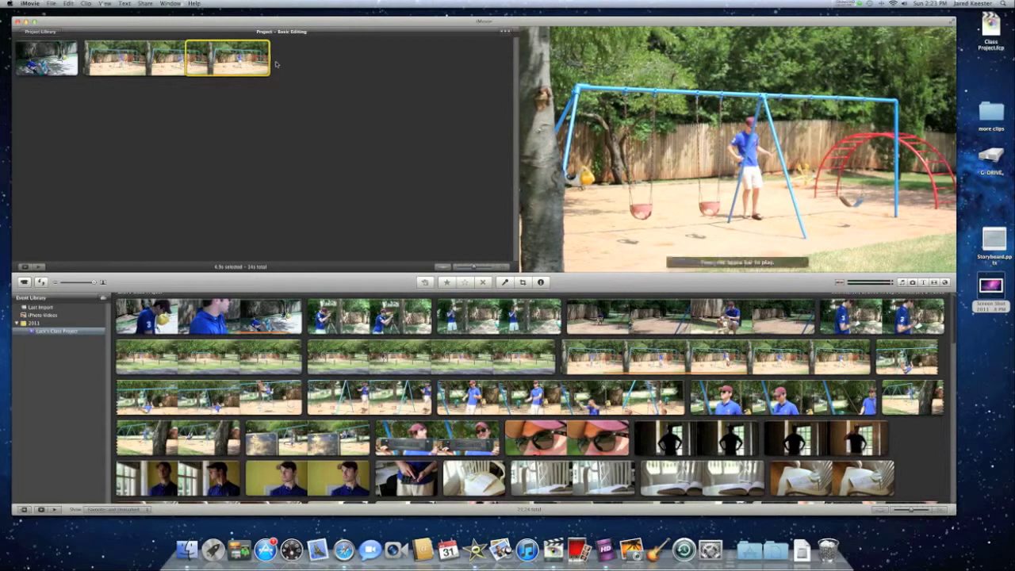
key("Delete")
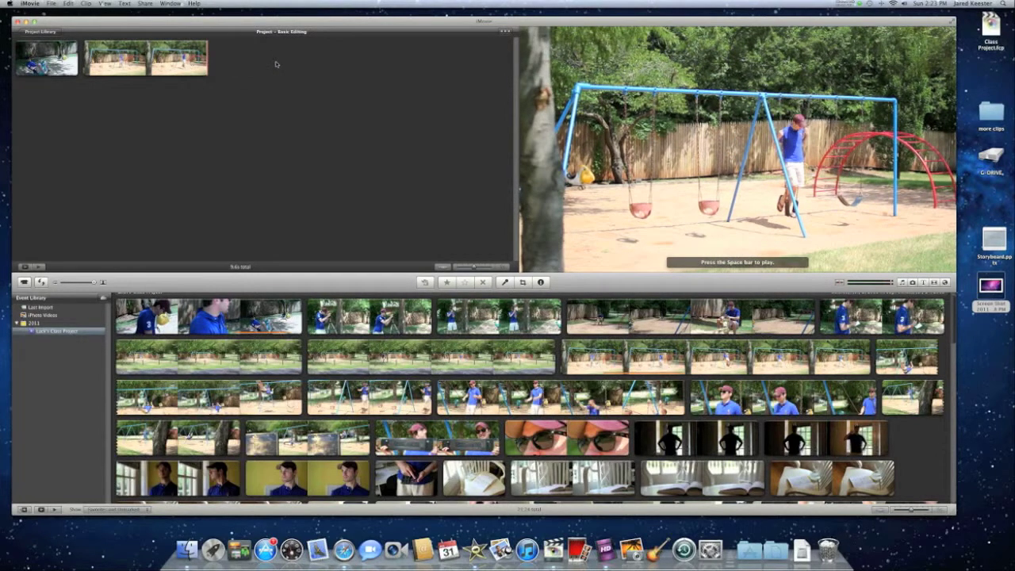
key("space")
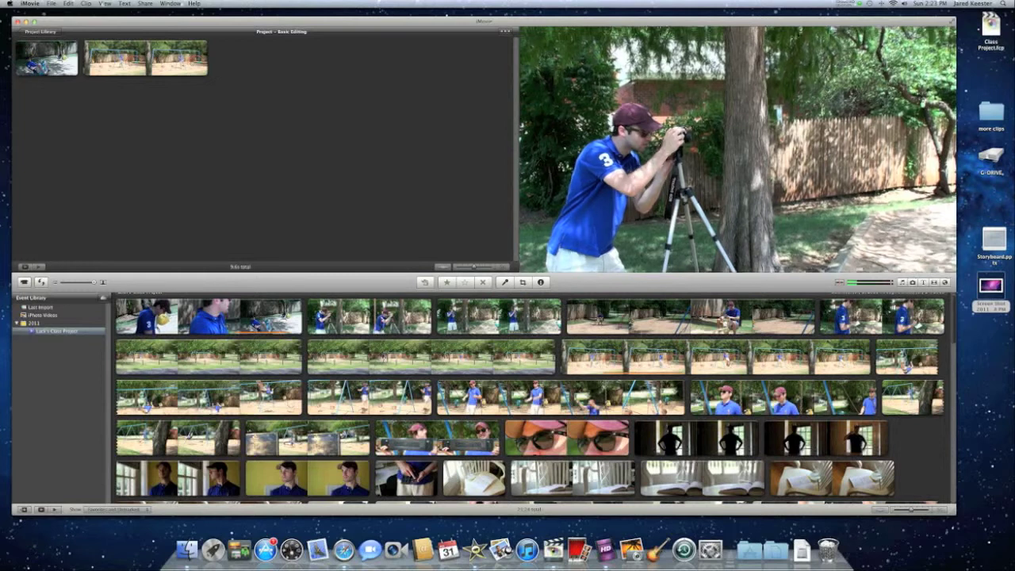
Append short sections of the tripod, Game Time swing seat, sunglasses close-up and hourglass clips to the project in that order
left_click_drag(376, 317, 265, 68)
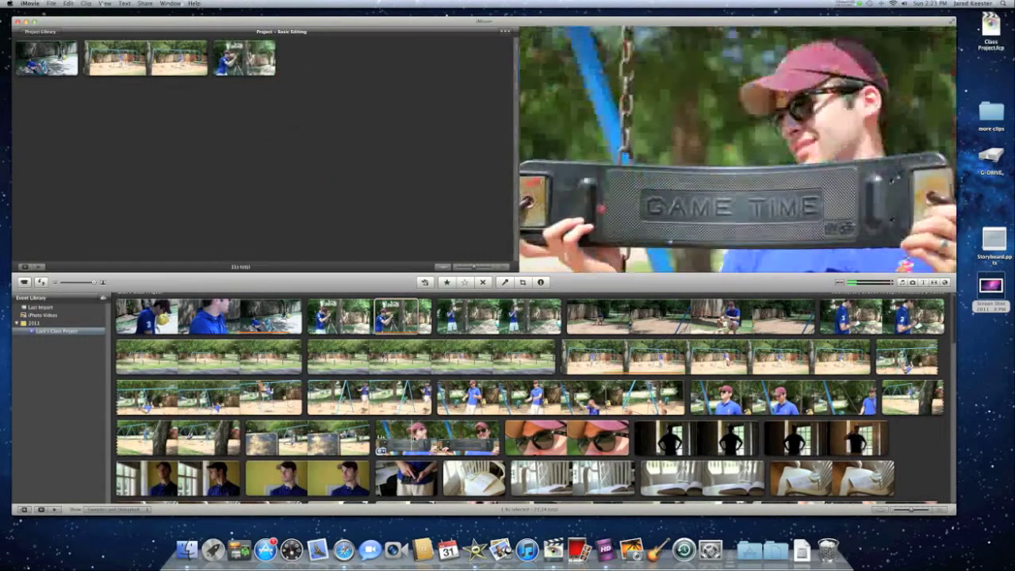
left_click(454, 439)
left_click_drag(456, 438, 328, 90)
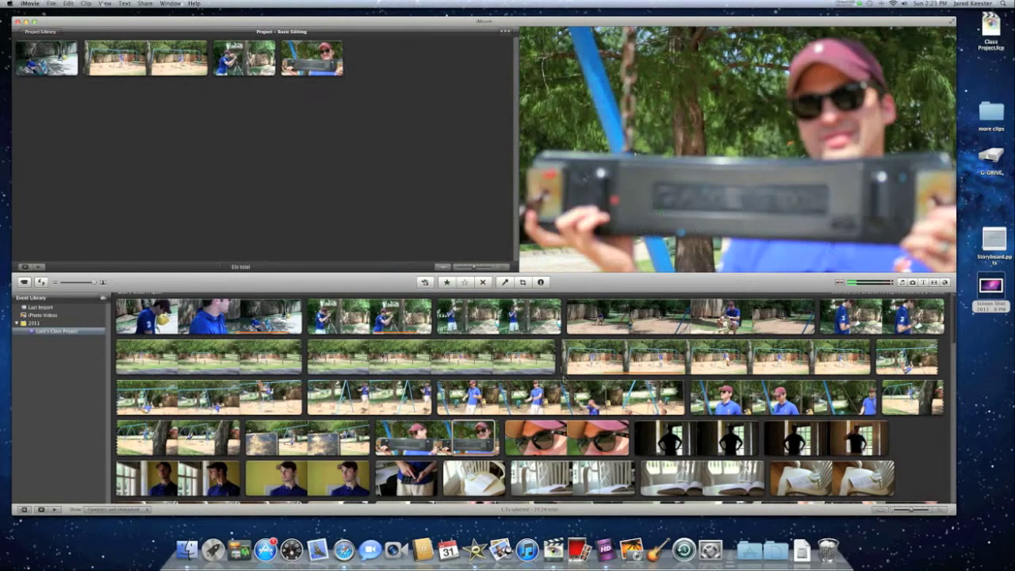
left_click(564, 439)
left_click_drag(564, 439, 389, 80)
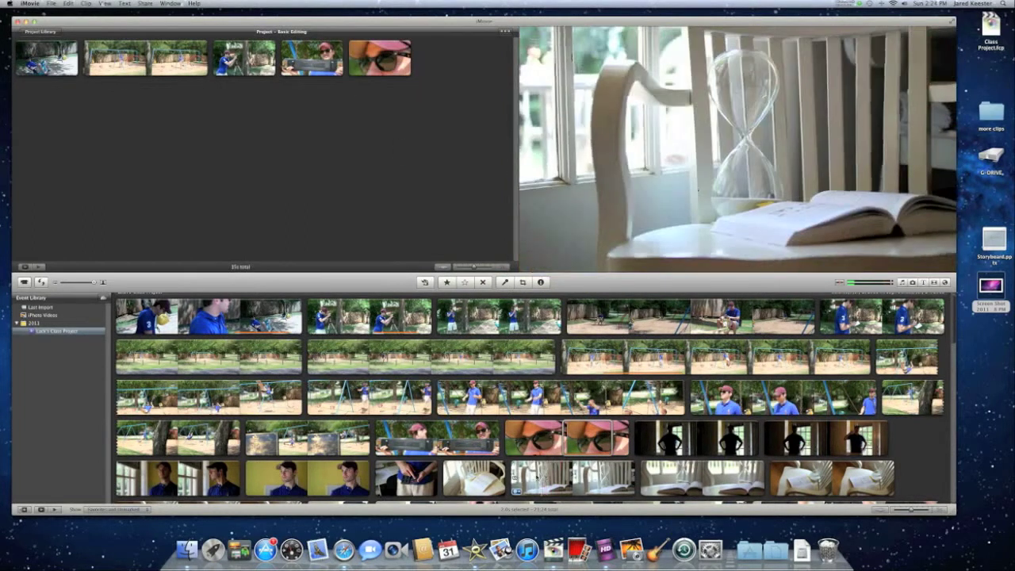
left_click(561, 478)
left_click_drag(539, 332, 451, 70)
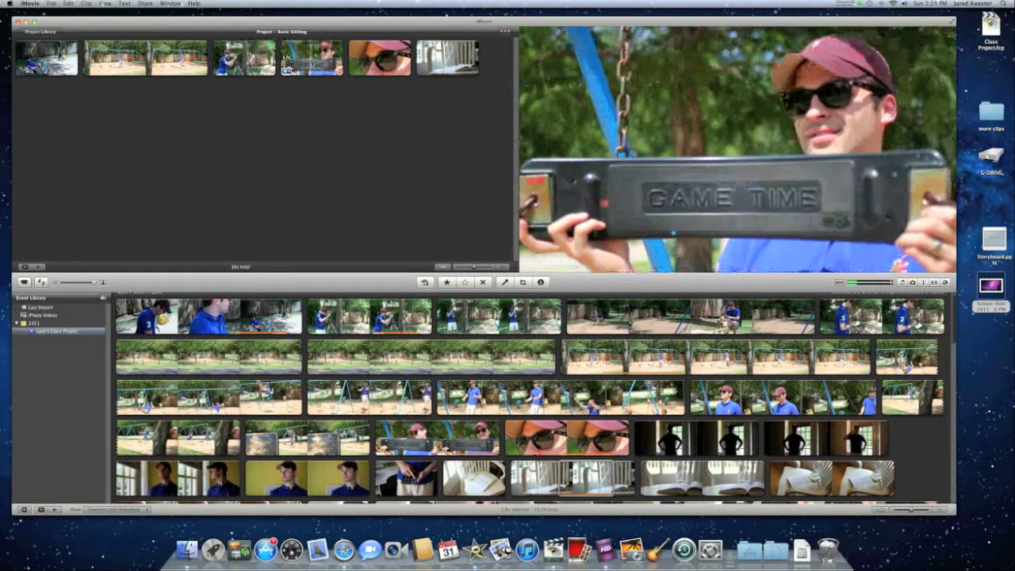
Reorder the project by moving the Game Time clip before the tripod clip and the hourglass clip to second position
left_click(314, 63)
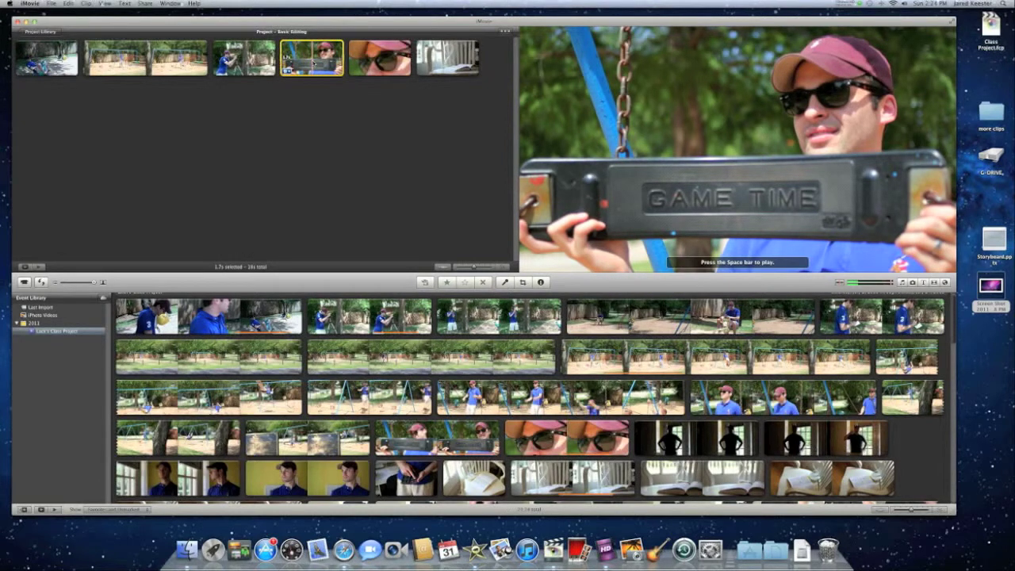
key("space")
left_click_drag(314, 62, 83, 62)
left_click_drag(77, 73, 214, 79)
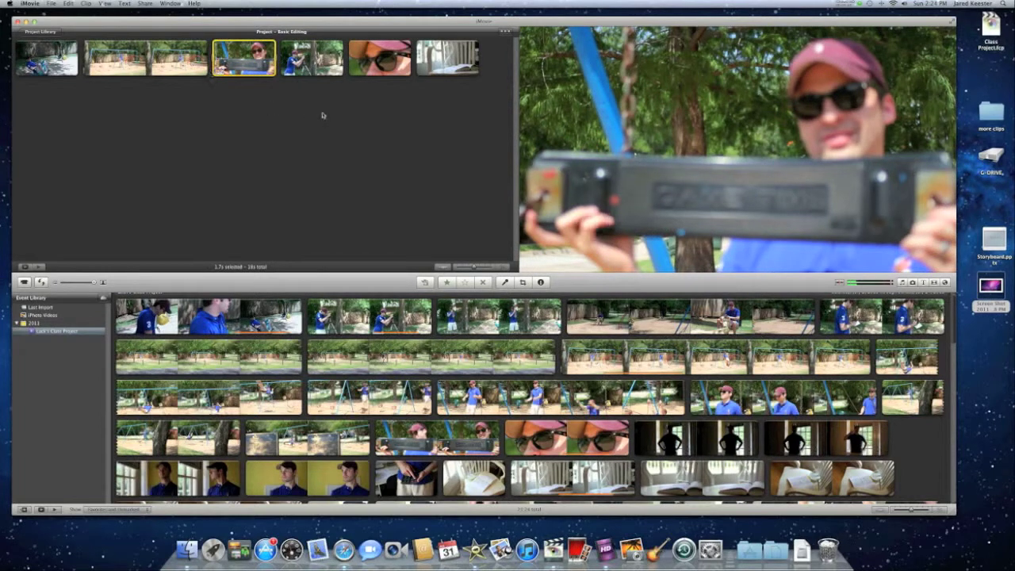
left_click(448, 62)
left_click_drag(447, 62, 81, 79)
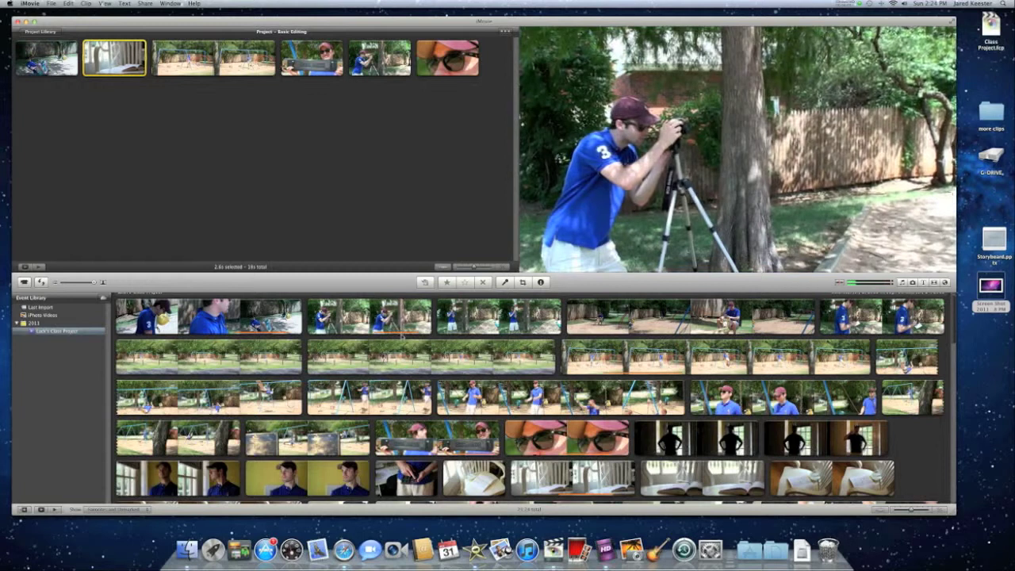
scroll(403, 334, "down", 1)
scroll(435, 345, "up", 2)
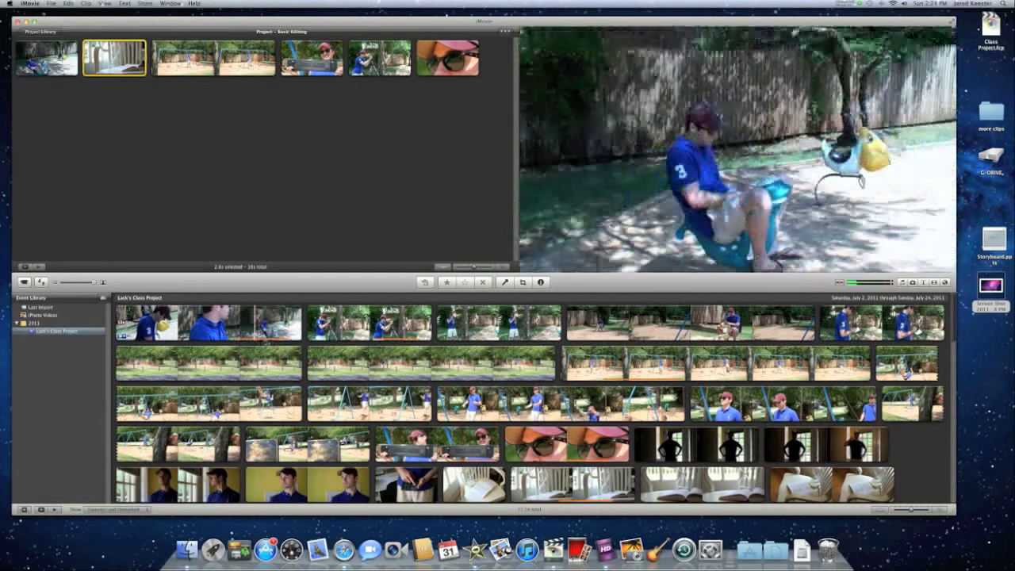
key("space")
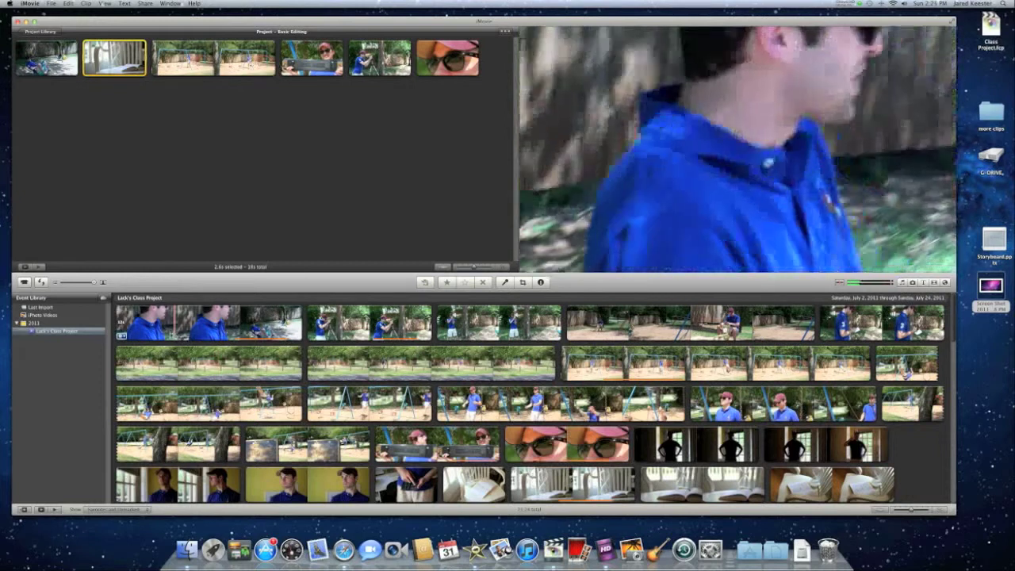
left_click_drag(167, 336, 225, 338)
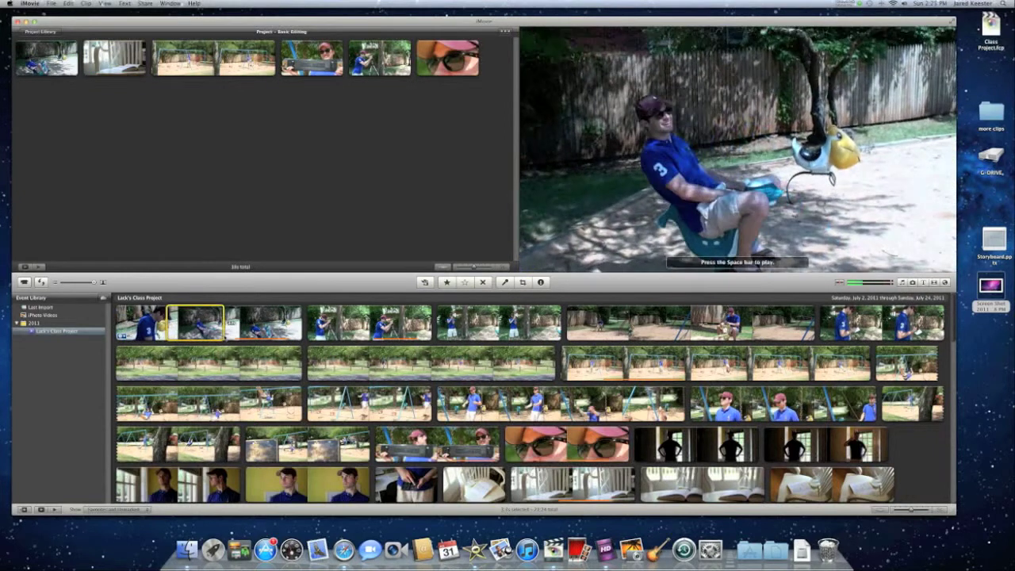
left_click(306, 345)
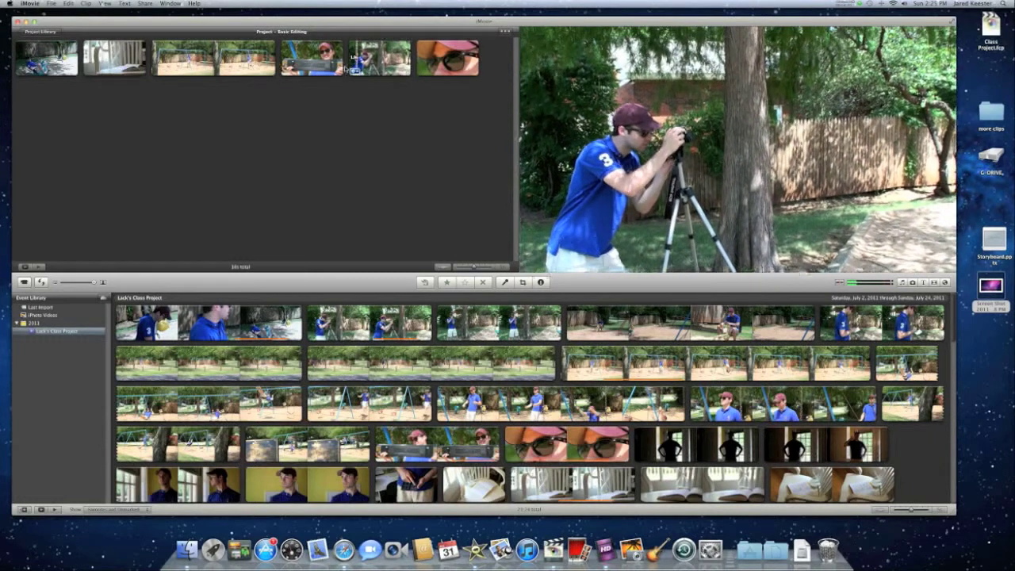
Crop the tripod clip in the project to a smaller frame around the man and his camera
left_click(377, 67)
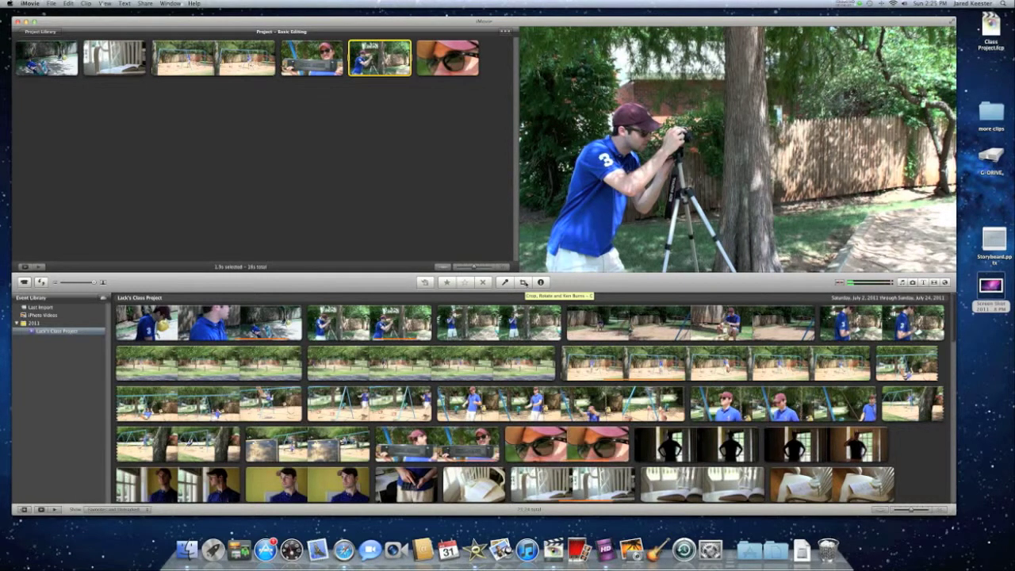
left_click(523, 283)
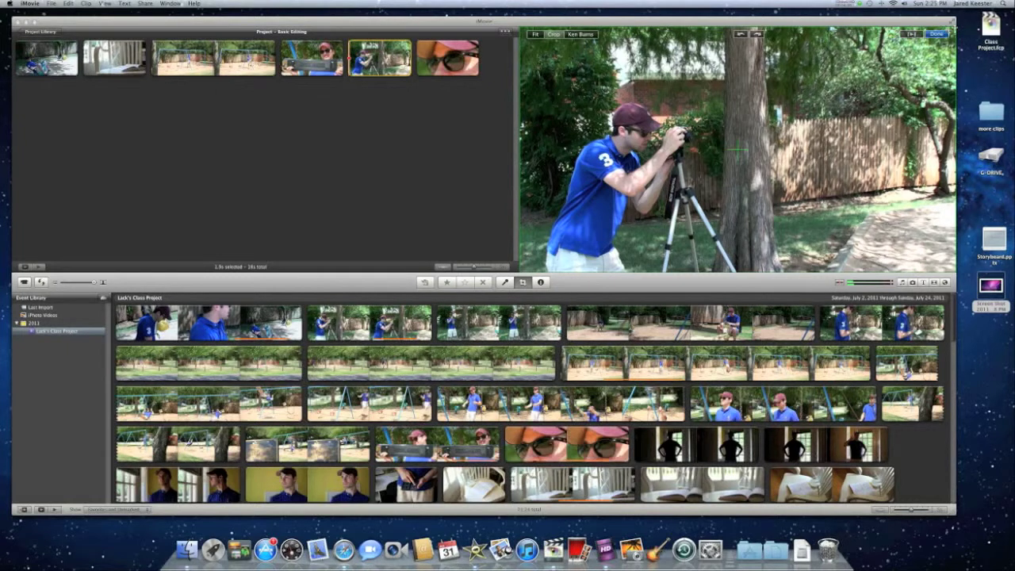
left_click_drag(737, 149, 690, 176)
left_click_drag(863, 79, 837, 83)
left_click_drag(754, 146, 774, 131)
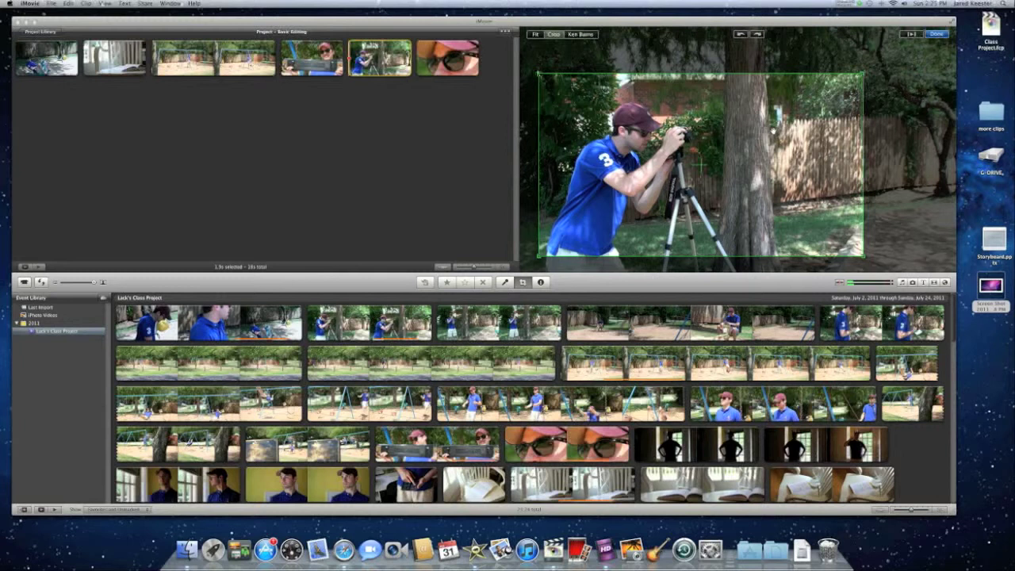
mouse_move(648, 150)
left_mouse_down()
mouse_move(651, 118)
mouse_move(657, 133)
mouse_move(639, 143)
left_mouse_up()
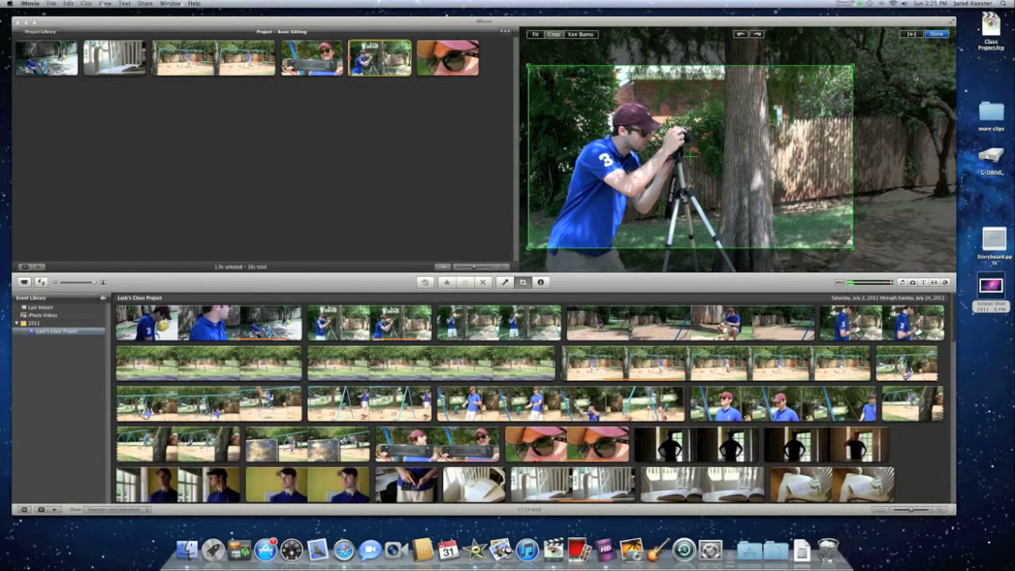
left_click(937, 36)
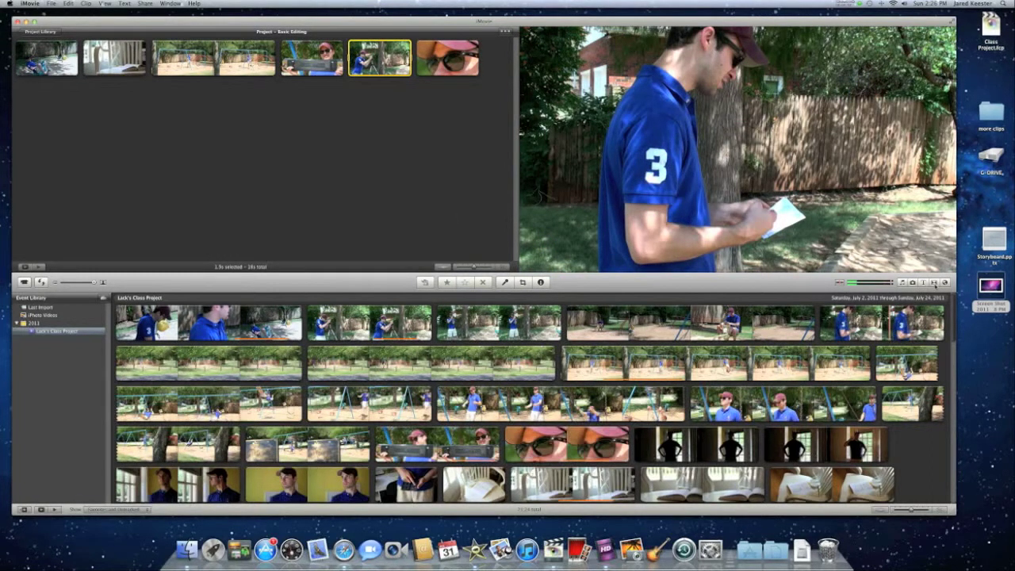
Add a Cross Dissolve transition between the swing-set clip and the Game Time clip, then play back across it
left_click(935, 282)
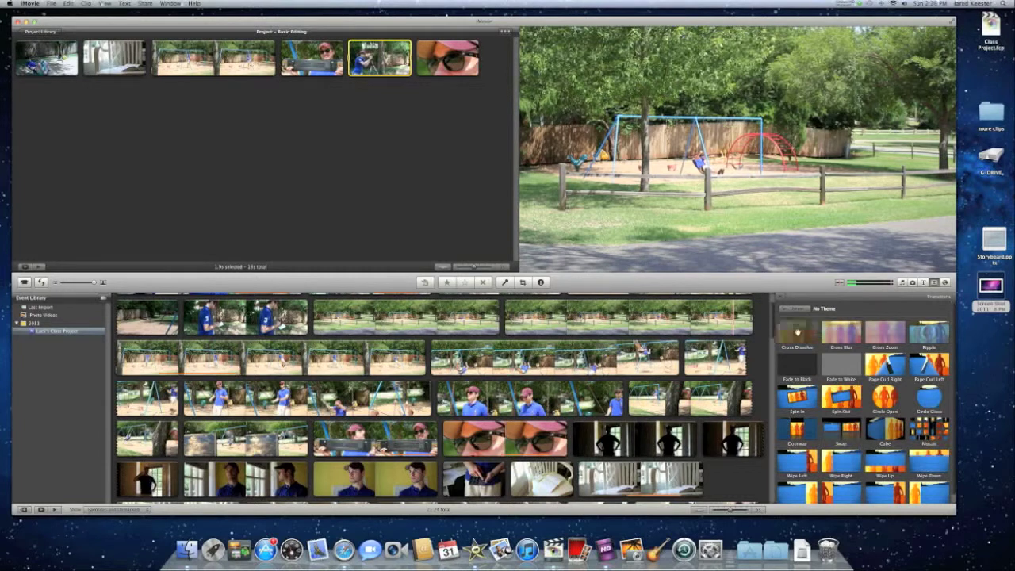
mouse_move(797, 334)
left_mouse_down()
mouse_move(499, 195)
mouse_move(149, 68)
left_mouse_up()
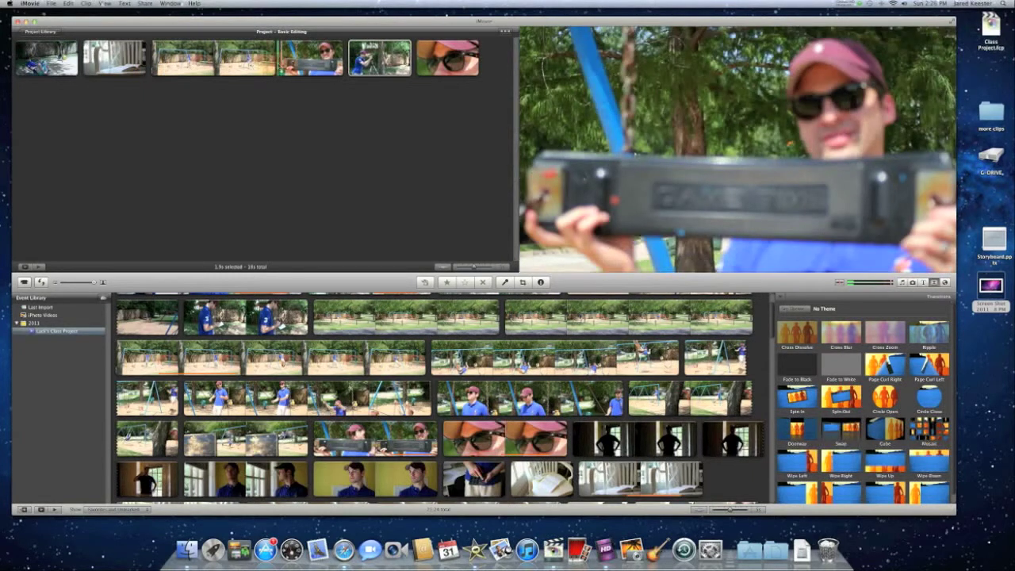
left_click_drag(276, 64, 278, 71)
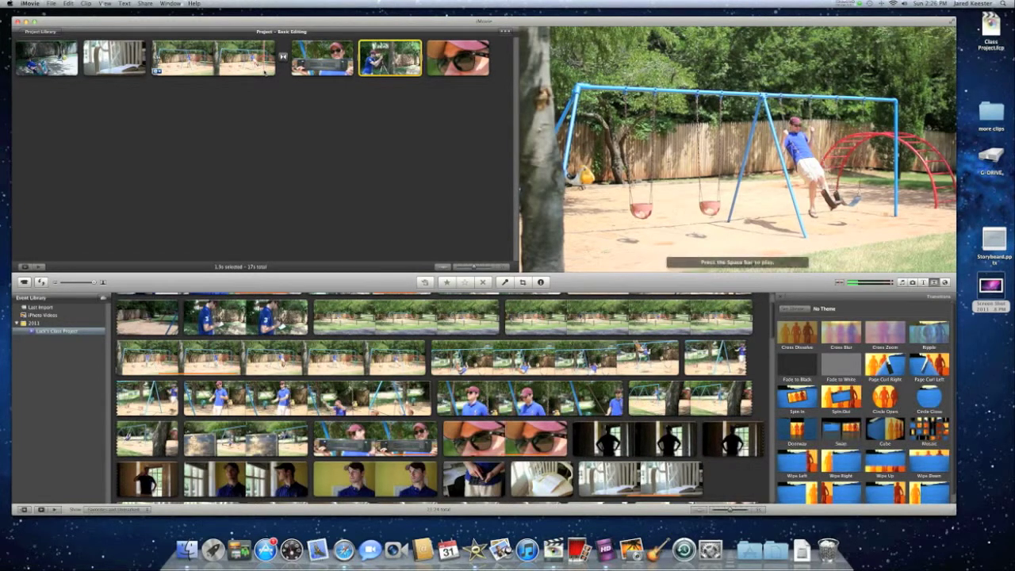
key("space")
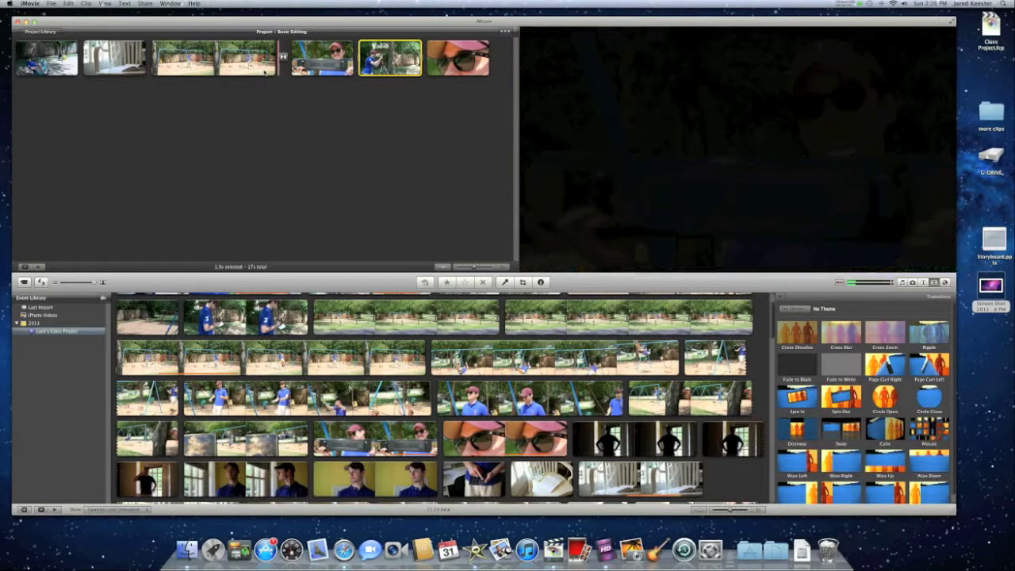
left_click(257, 70)
left_click(271, 98)
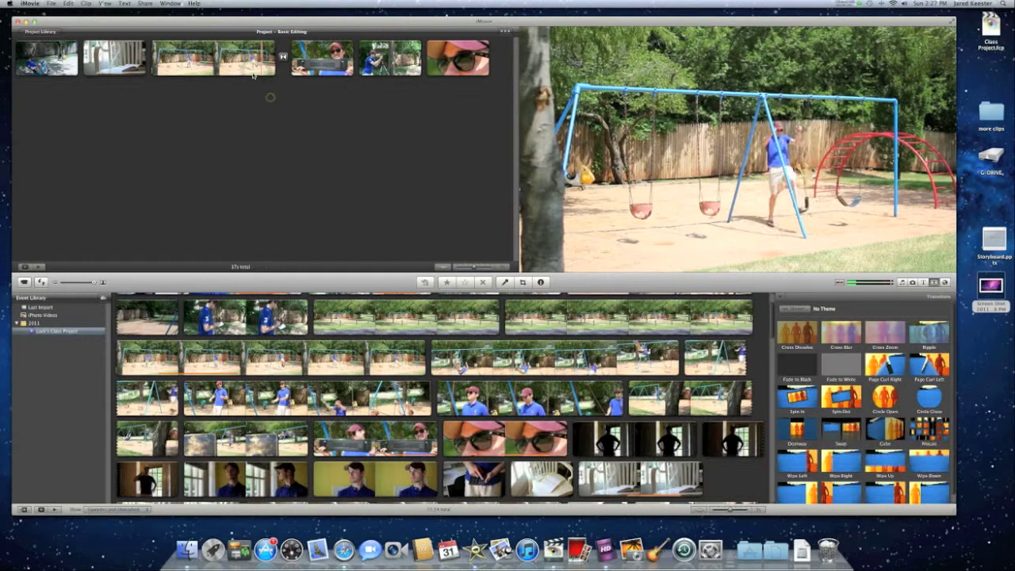
left_click(257, 71)
key("space")
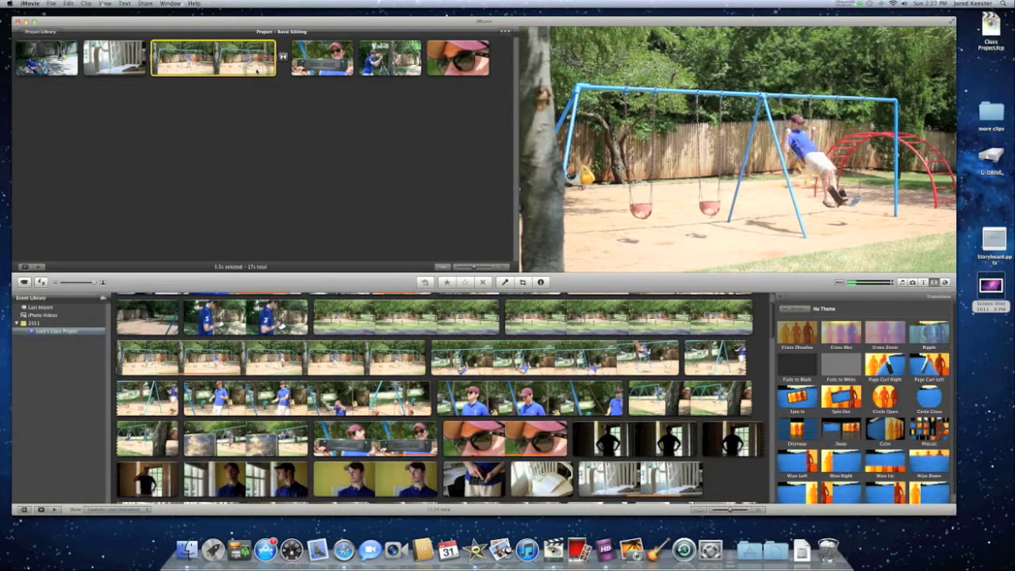
key("space")
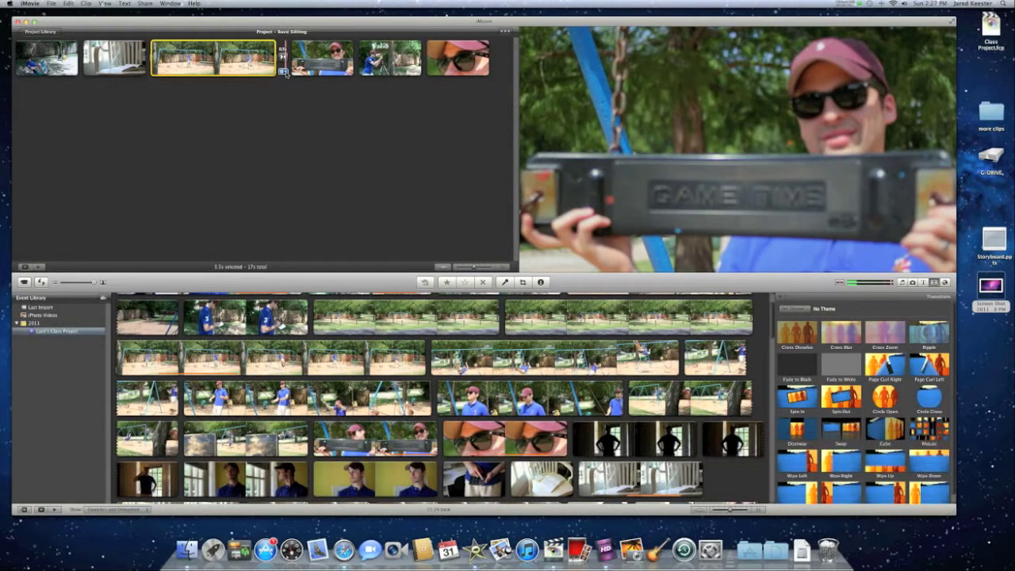
Set the Cross Dissolve's duration to 2 seconds for this transition only, without applying it to all transitions, and play it back
left_click(283, 73)
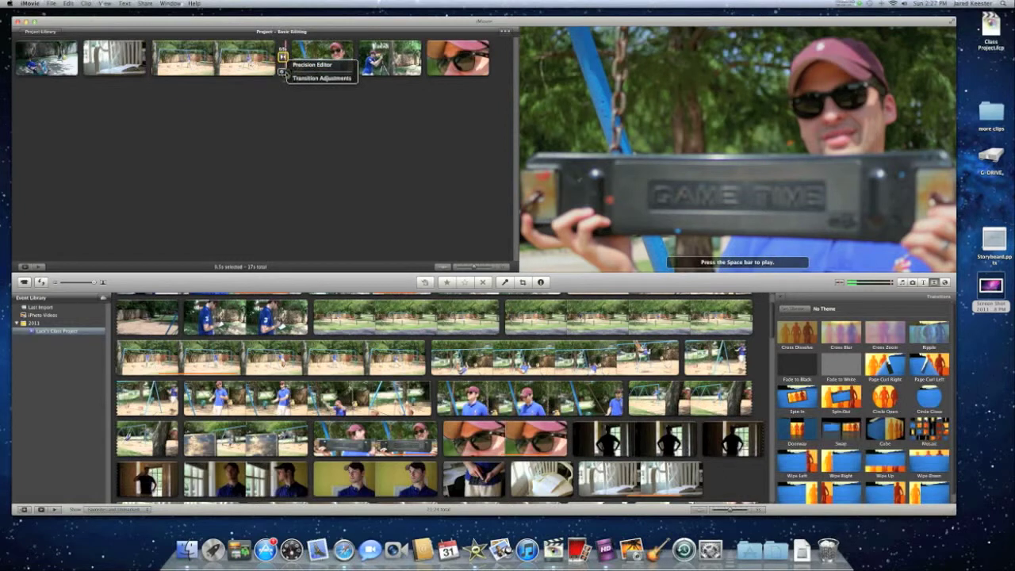
left_click(325, 79)
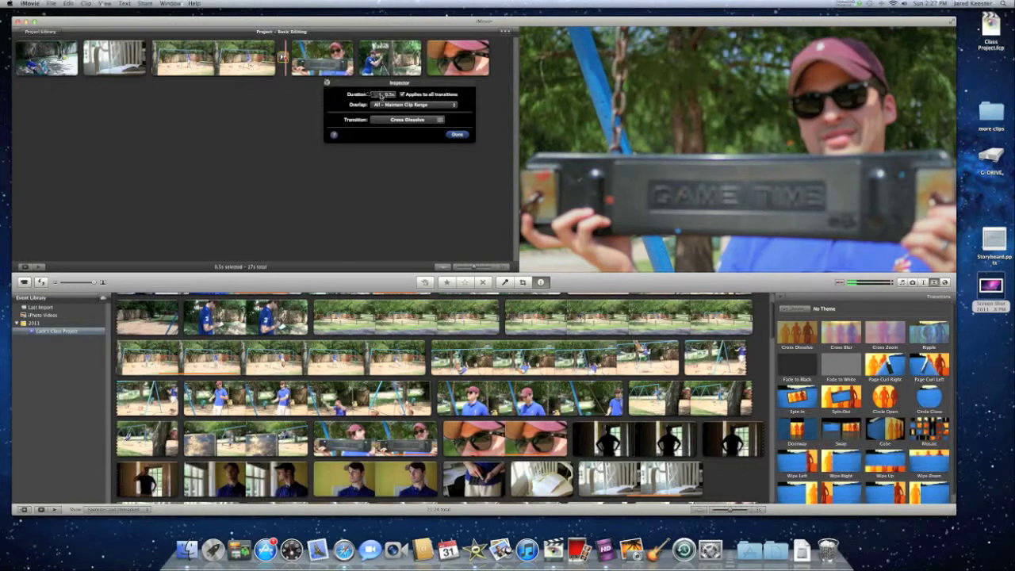
double_click(386, 94)
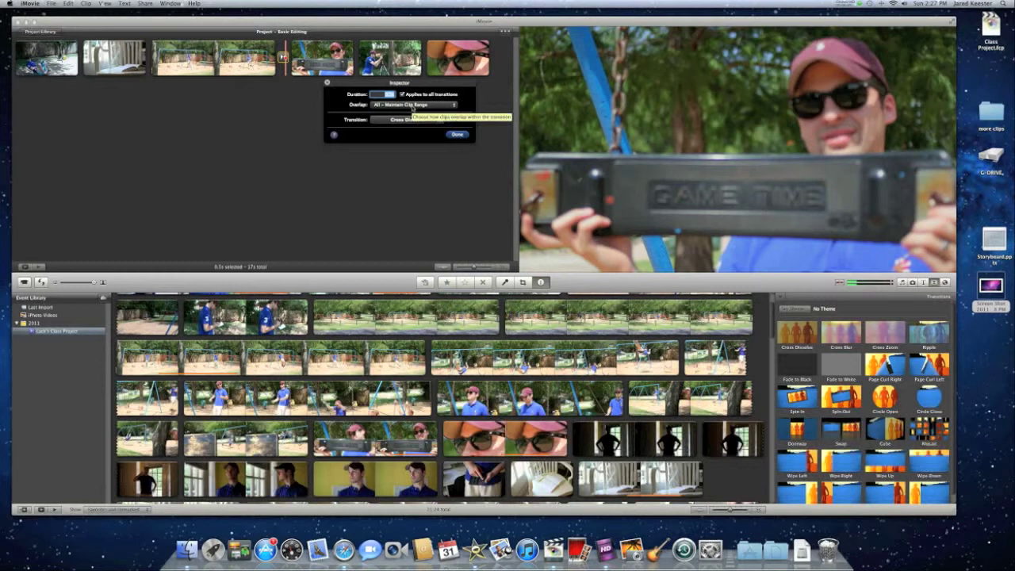
type("2")
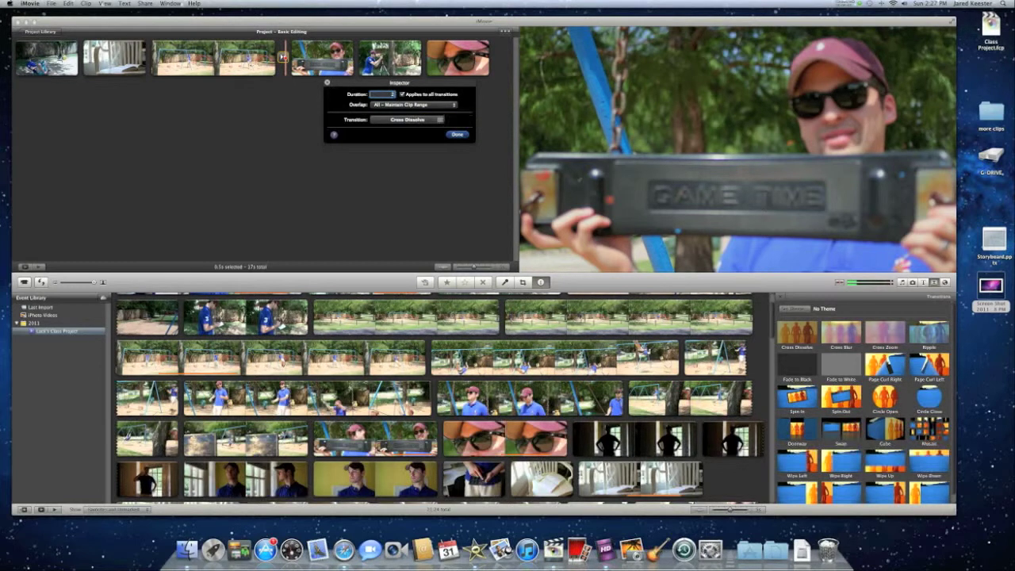
left_click(403, 95)
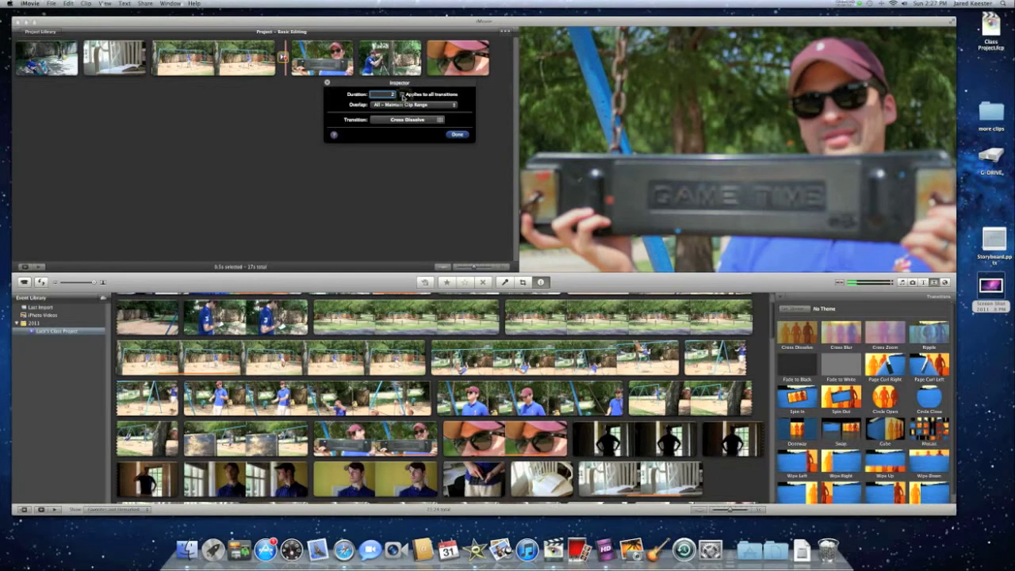
left_click(457, 135)
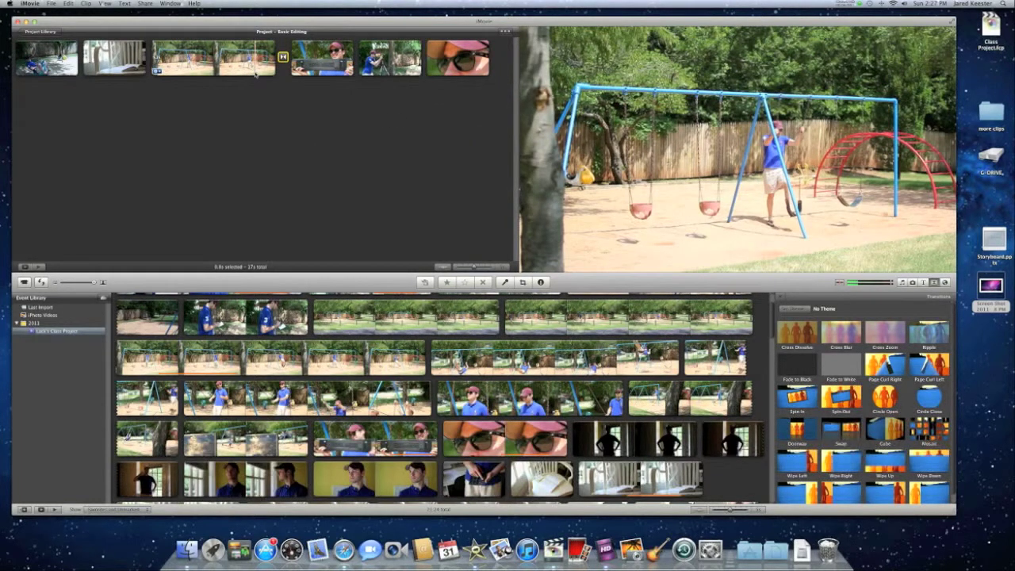
key("space")
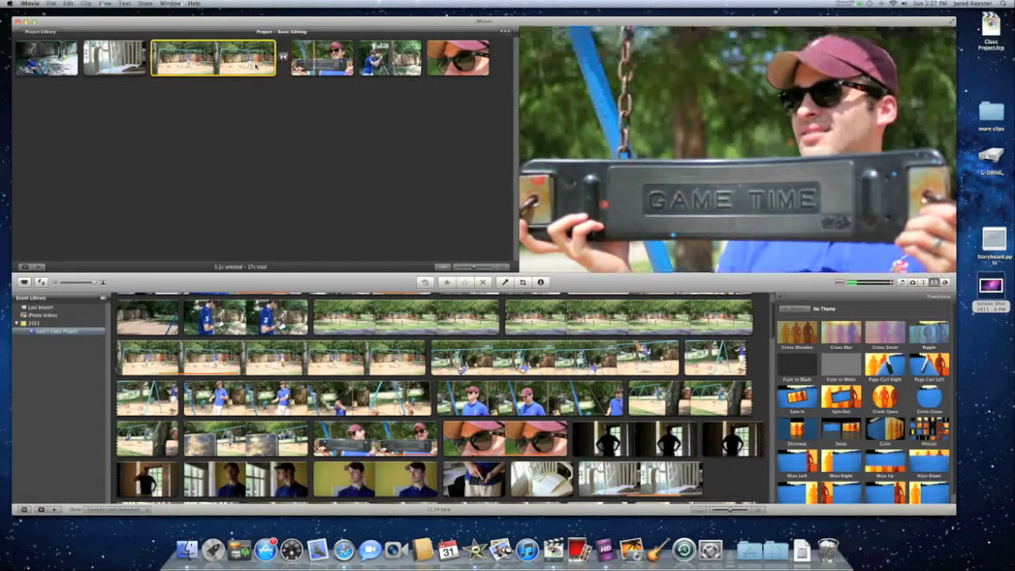
key("space")
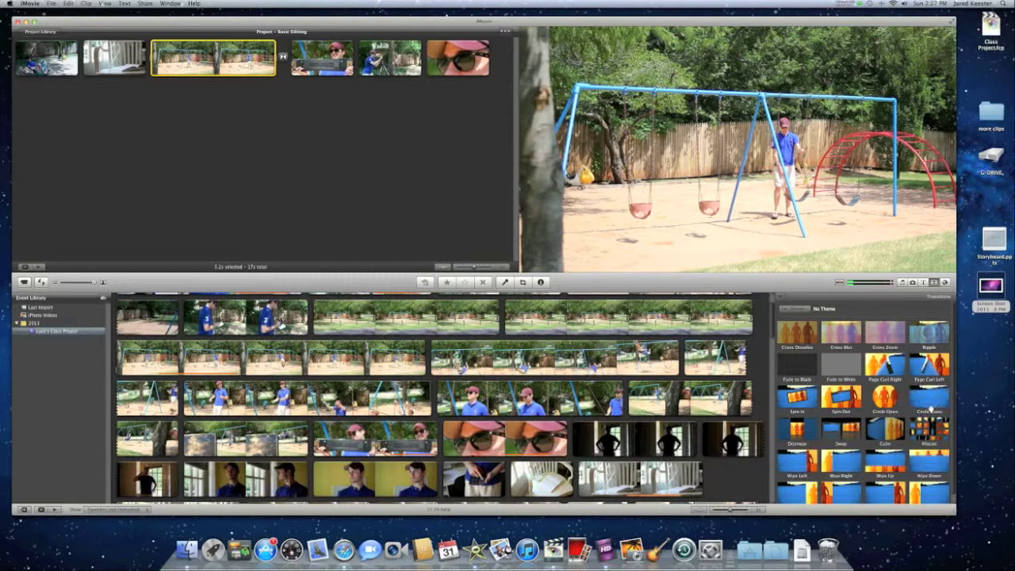
Add a Circle Close transition between the tripod and sunglasses clips, adjust its duration and play it back
left_click_drag(929, 401, 424, 59)
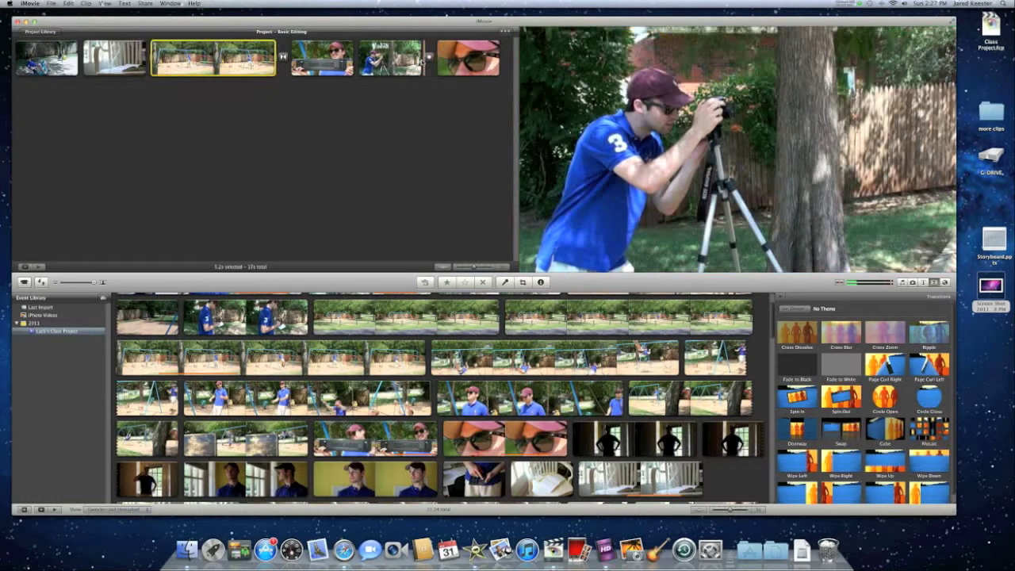
left_click(428, 72)
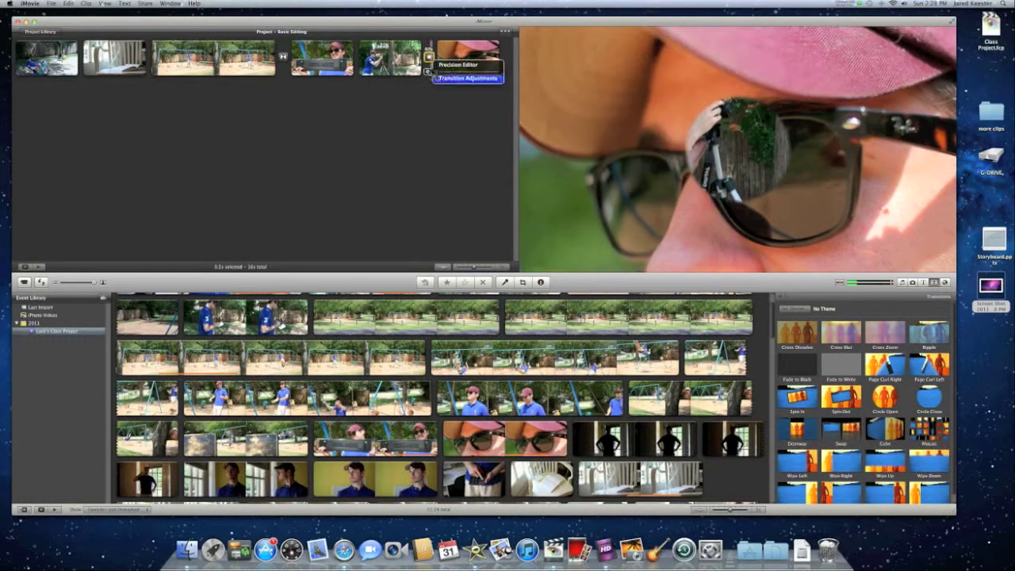
left_click(464, 78)
left_click(388, 94)
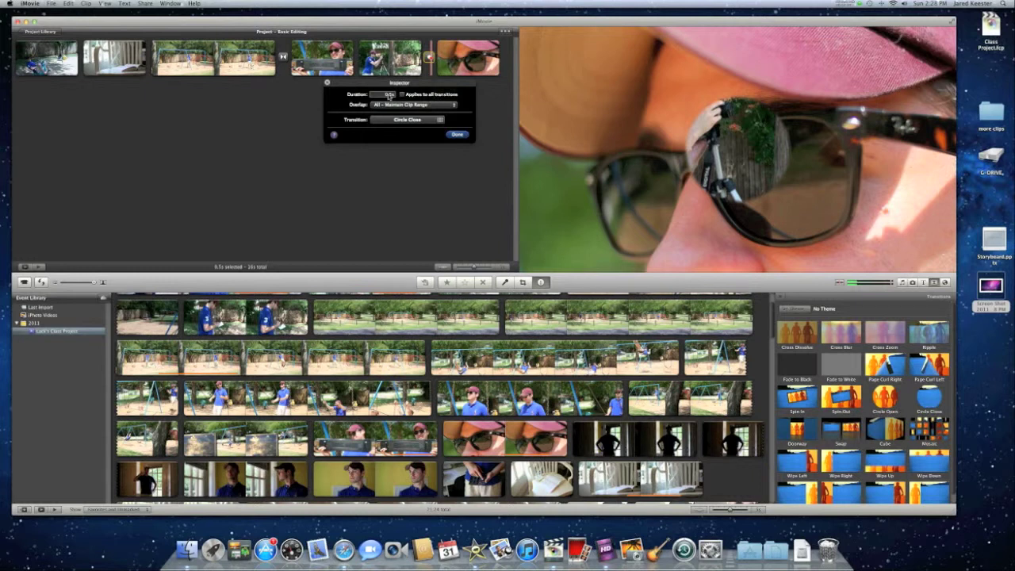
double_click(385, 96)
left_click(458, 134)
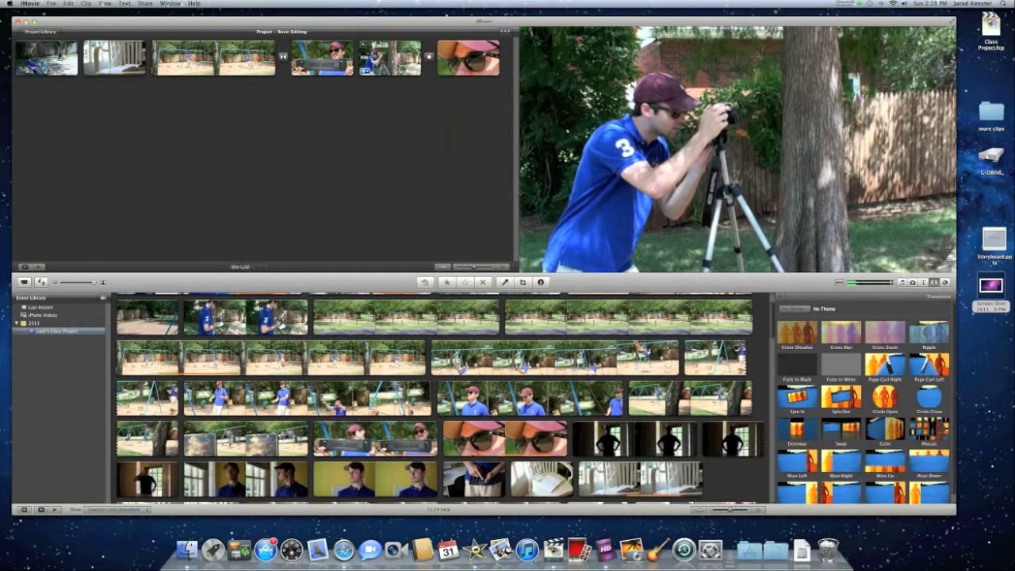
left_click(401, 63)
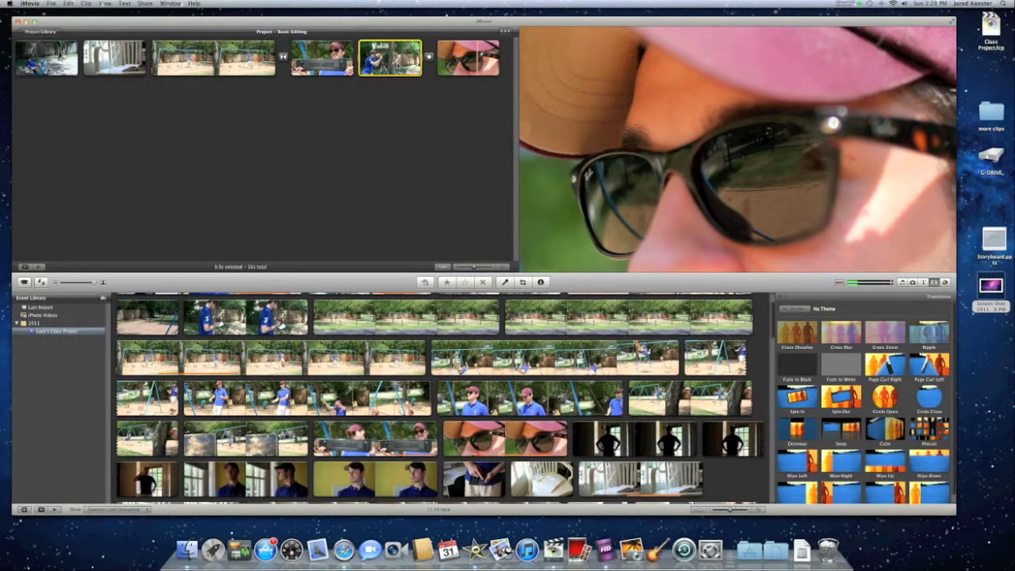
key("space")
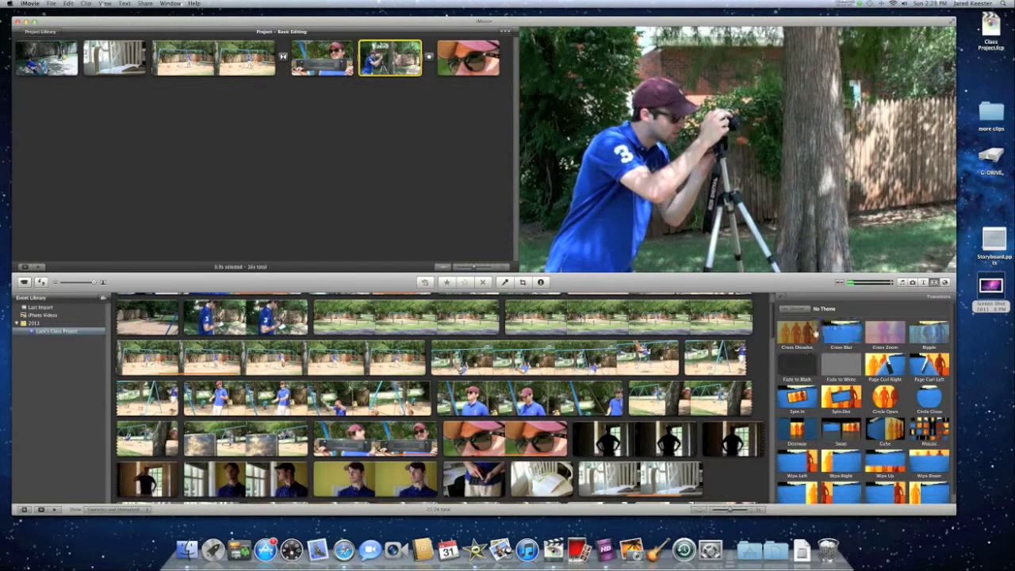
Append the purple desktop screenshot from the iPhoto library to the end of the project
left_click(781, 299)
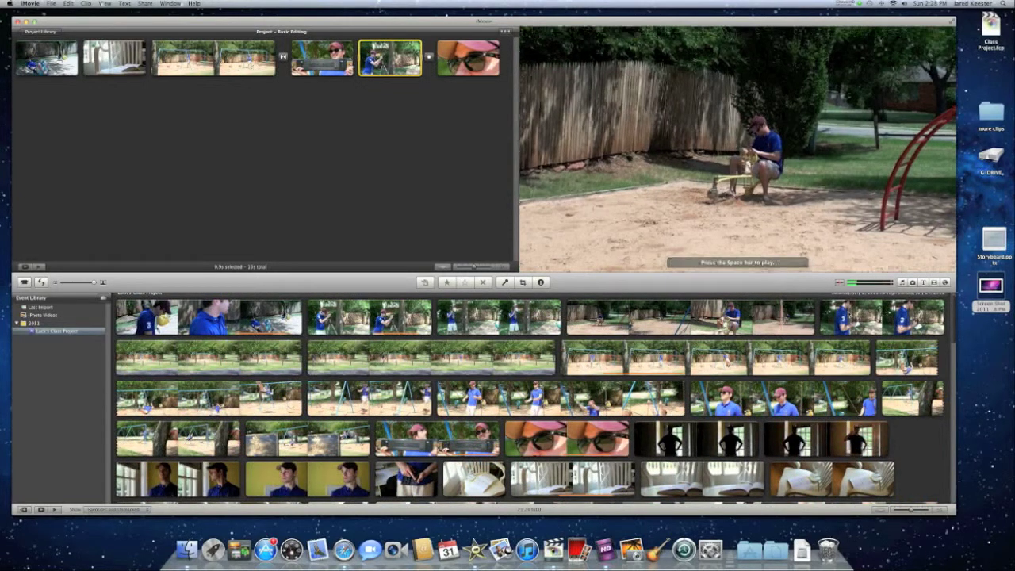
left_click(913, 283)
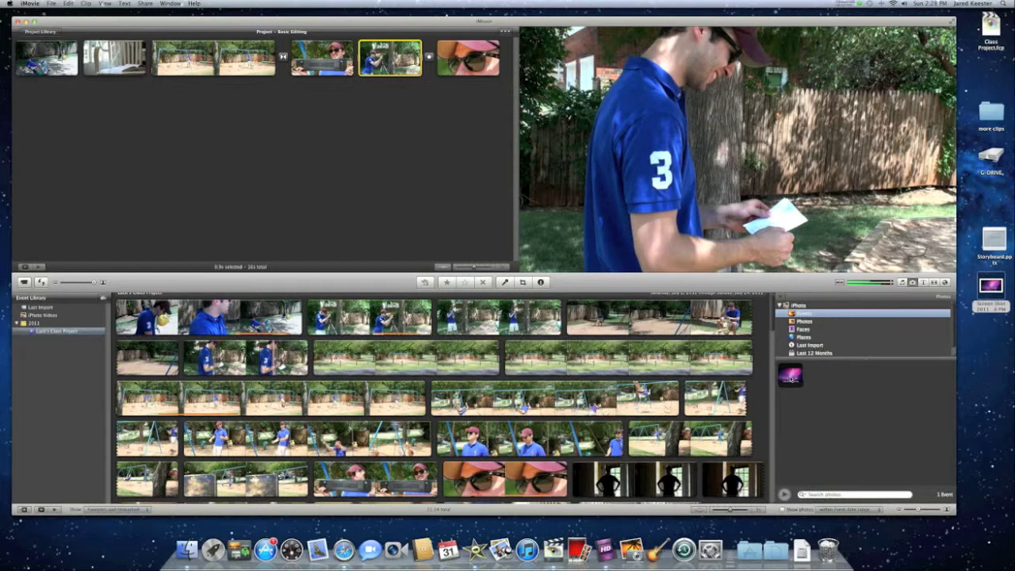
left_click_drag(791, 378, 510, 73)
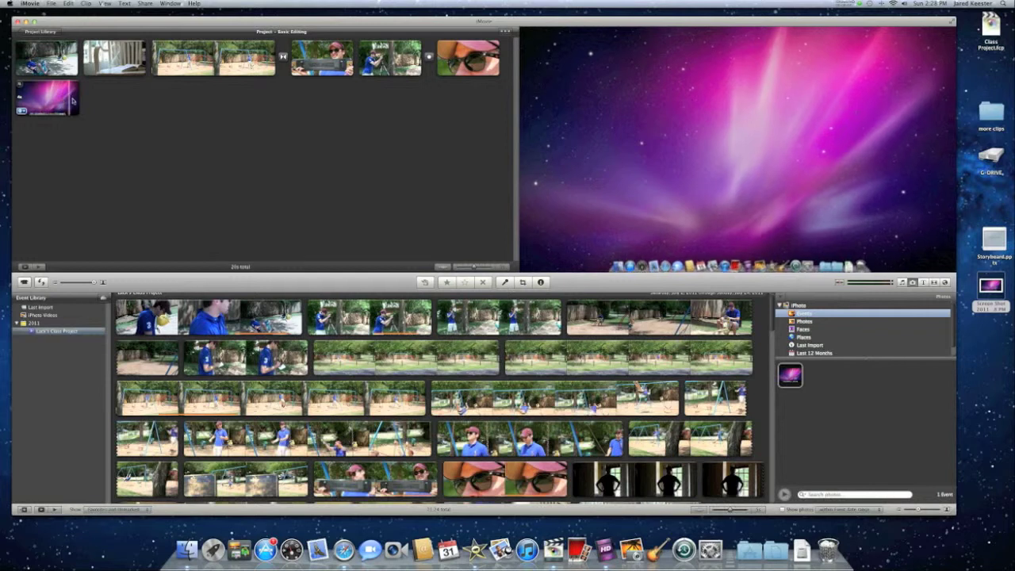
Set the duration of the desktop screenshot still to 6 seconds, without applying it to all stills
left_click(22, 112)
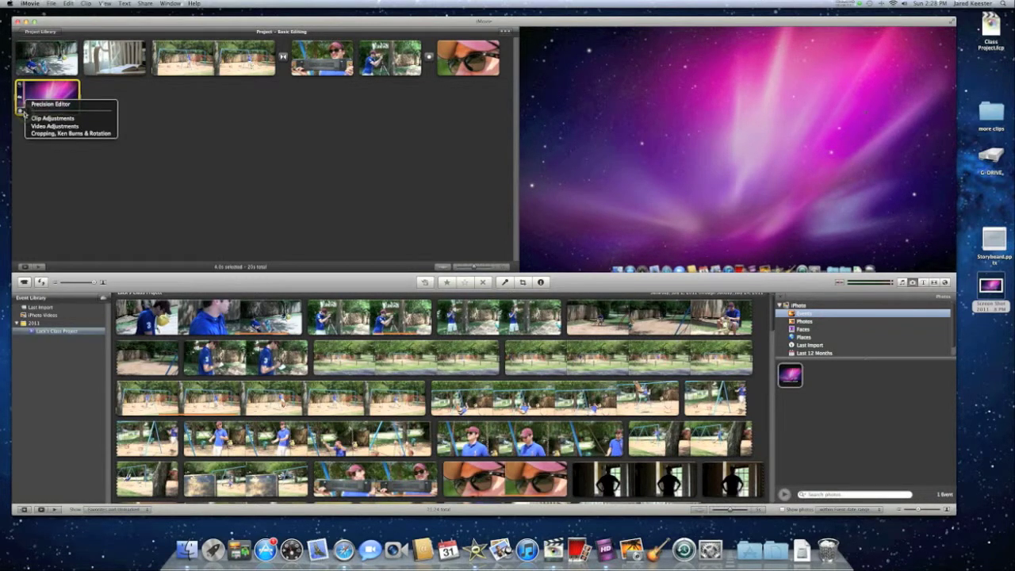
left_click(47, 118)
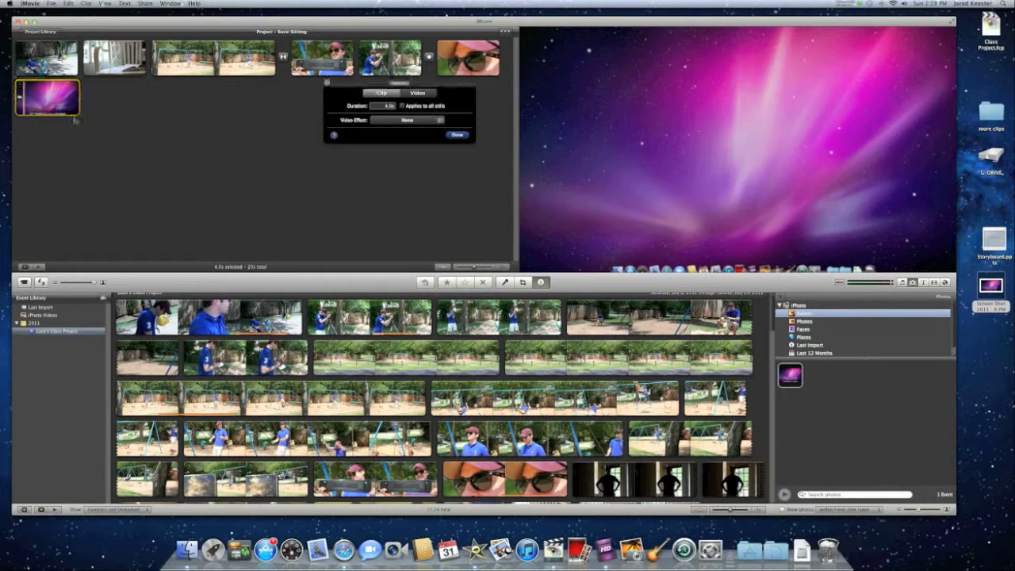
double_click(388, 105)
type("6")
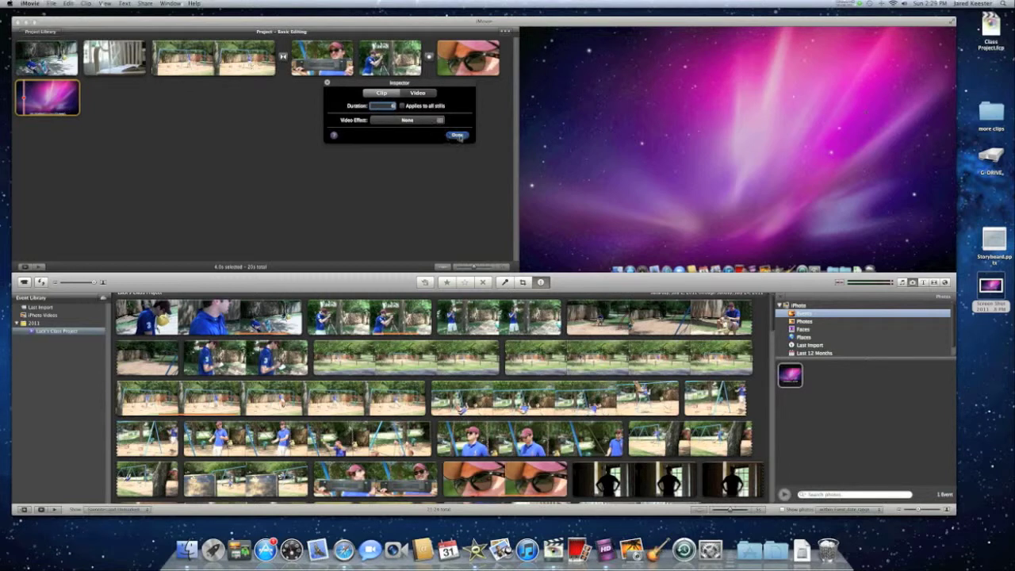
left_click(457, 135)
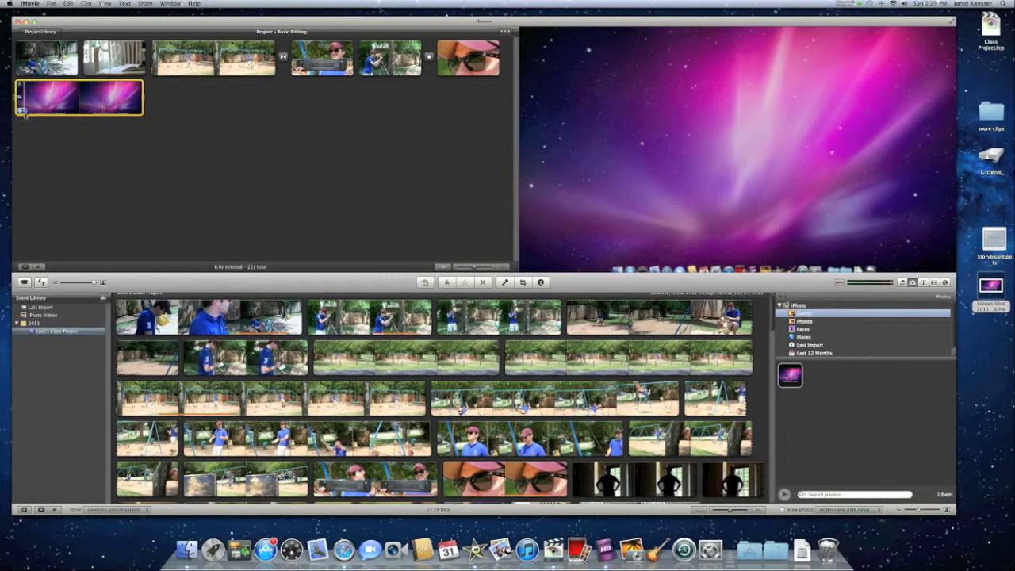
Shrink the still's Ken Burns start frame and place it over the Dock at the image's bottom, keeping the end frame full size
left_click(22, 111)
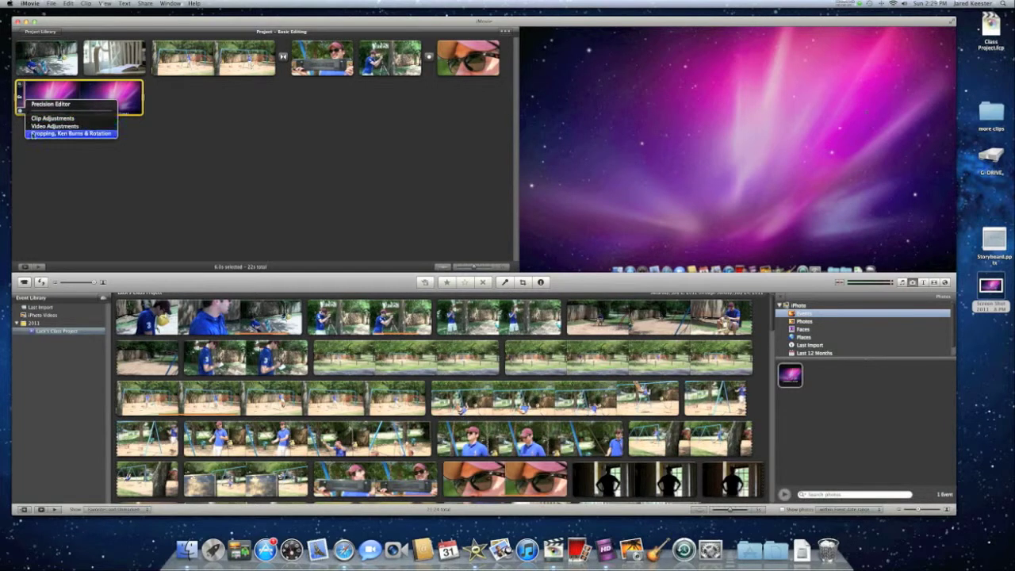
left_click(71, 133)
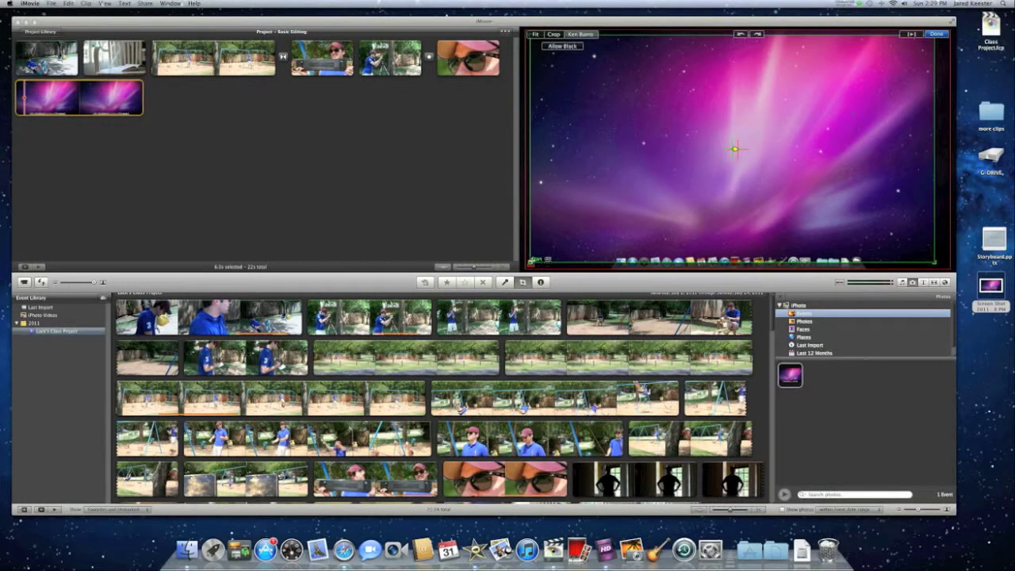
left_click_drag(531, 262, 591, 227)
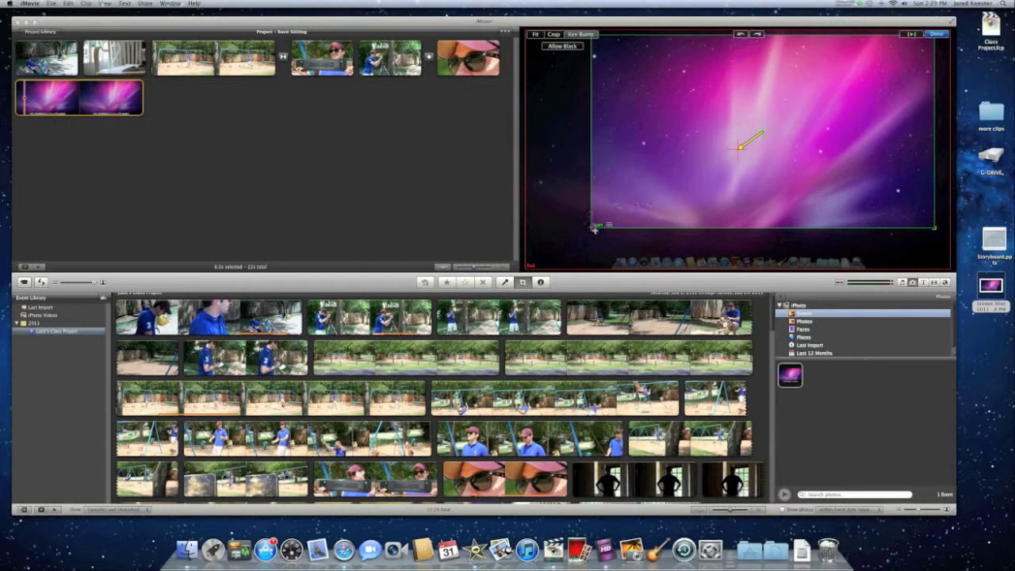
left_click_drag(591, 228, 674, 176)
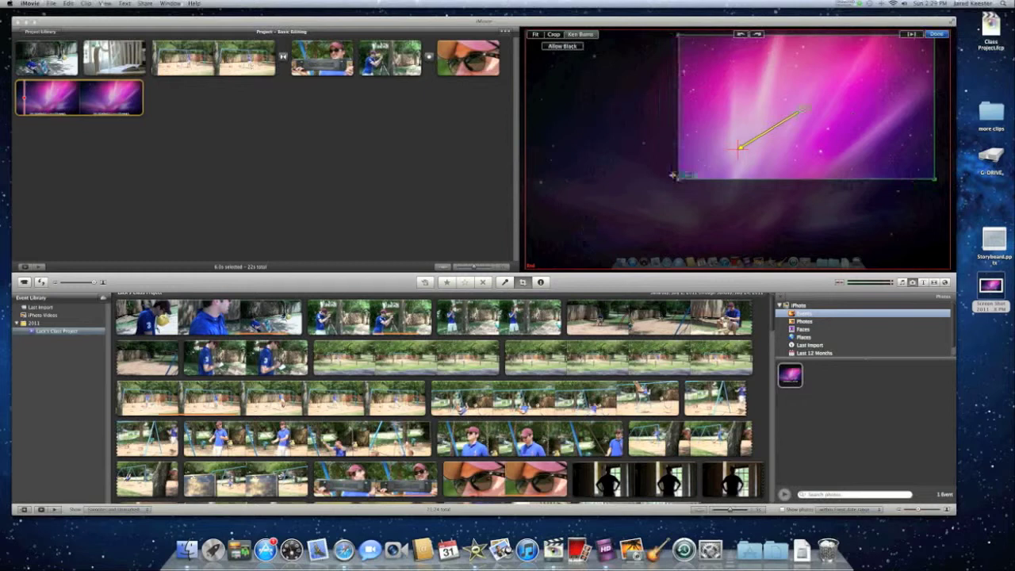
left_click_drag(768, 117, 758, 227)
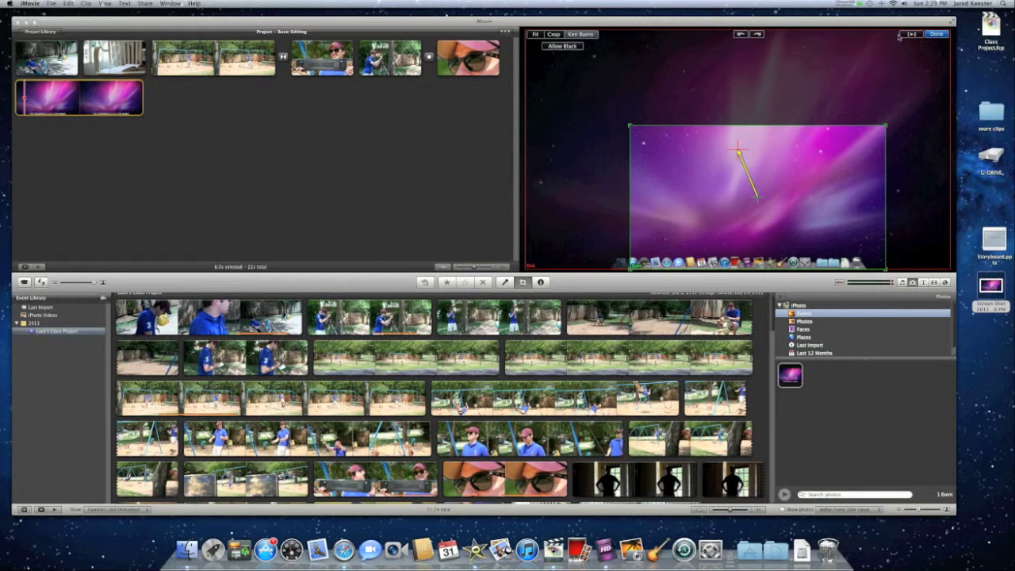
left_click(937, 34)
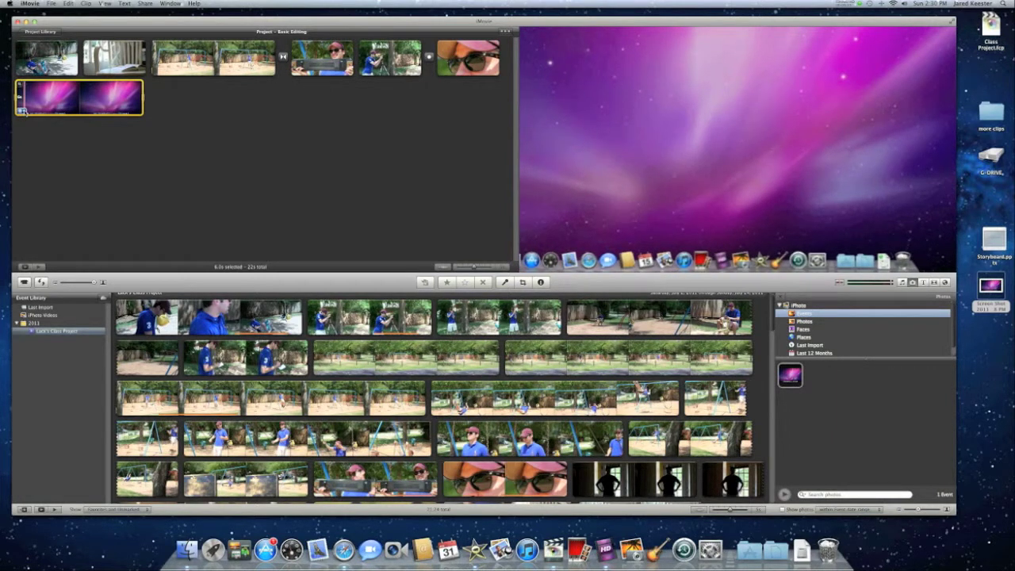
Replace the desktop still's Ken Burns effect with Fit, finish the crop edit and play it back
left_click(23, 111)
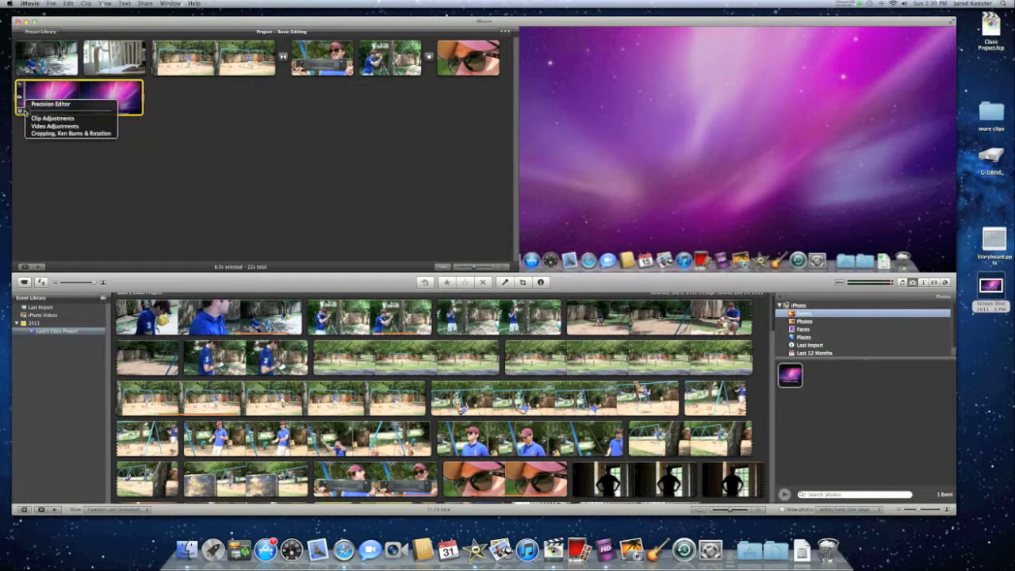
left_click(58, 135)
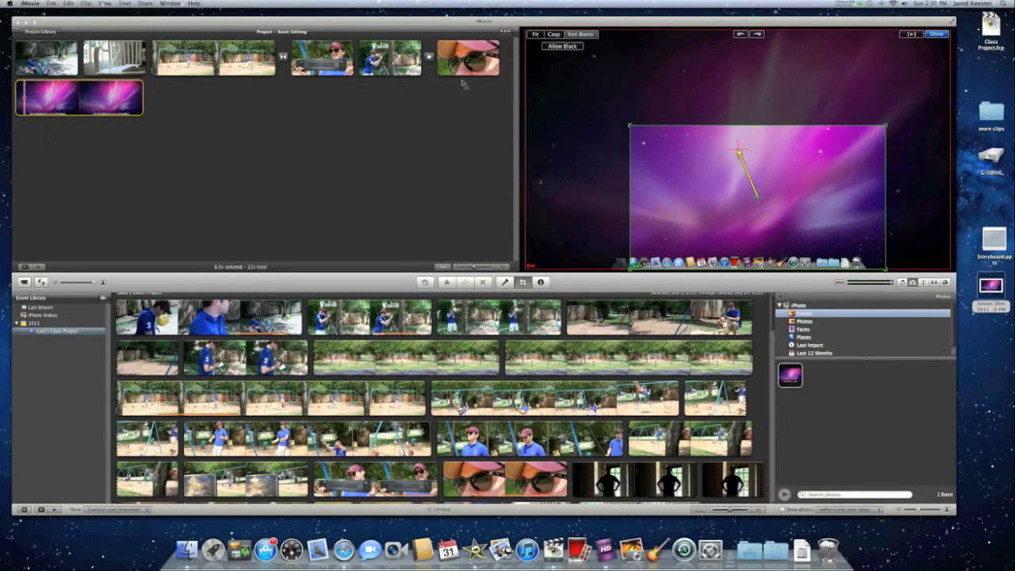
left_click(536, 35)
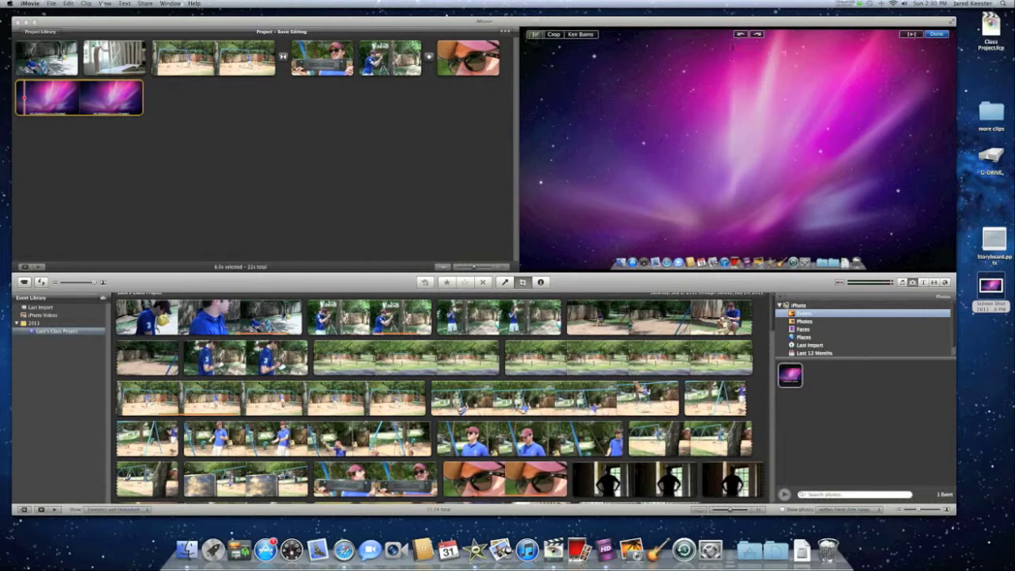
left_click(938, 34)
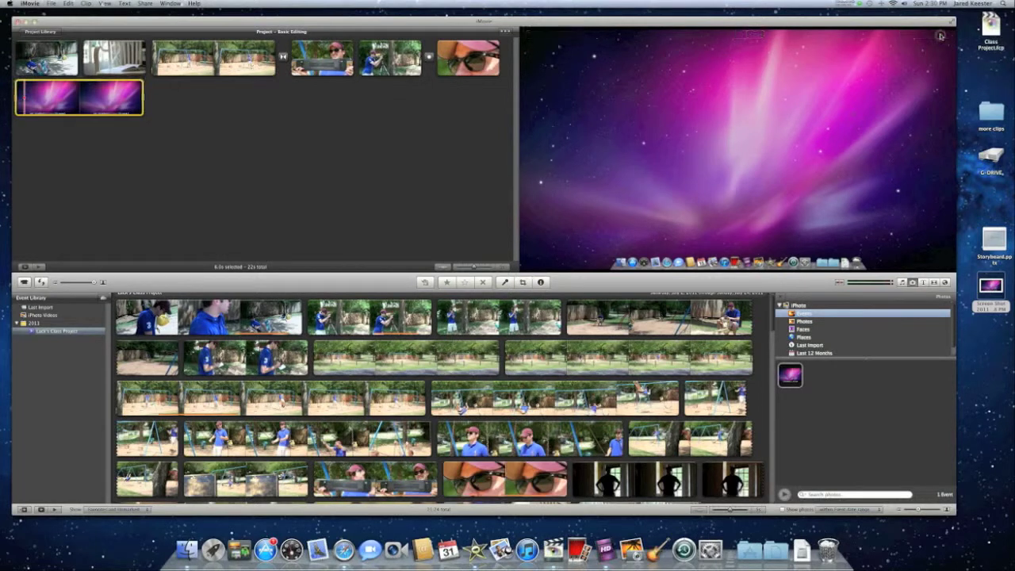
key("space")
Move the swing-set clip directly after the opening bicycle clip and check its Clip Adjustments without changing them
left_click(192, 66)
left_click_drag(193, 66, 82, 68)
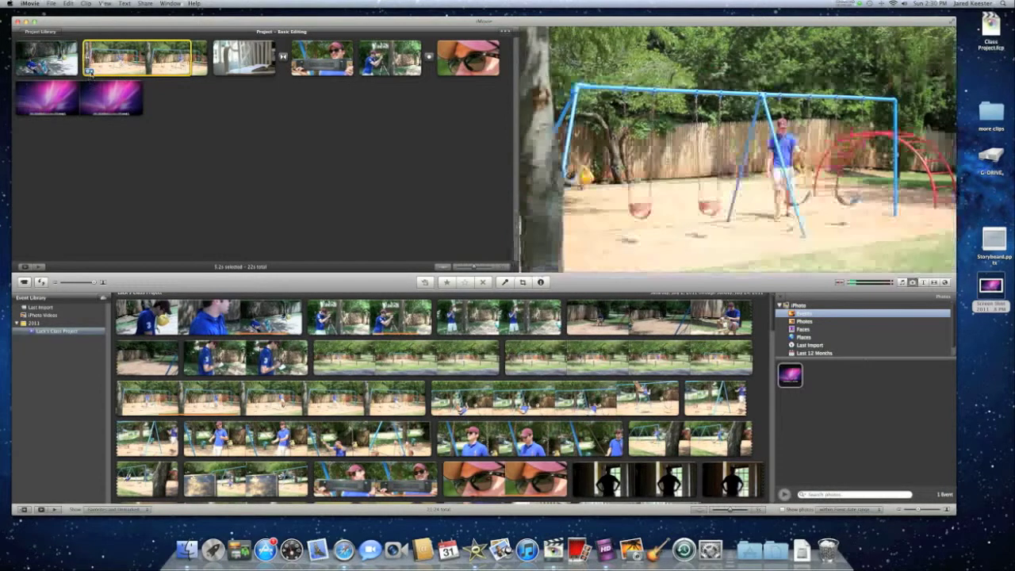
left_click(91, 71)
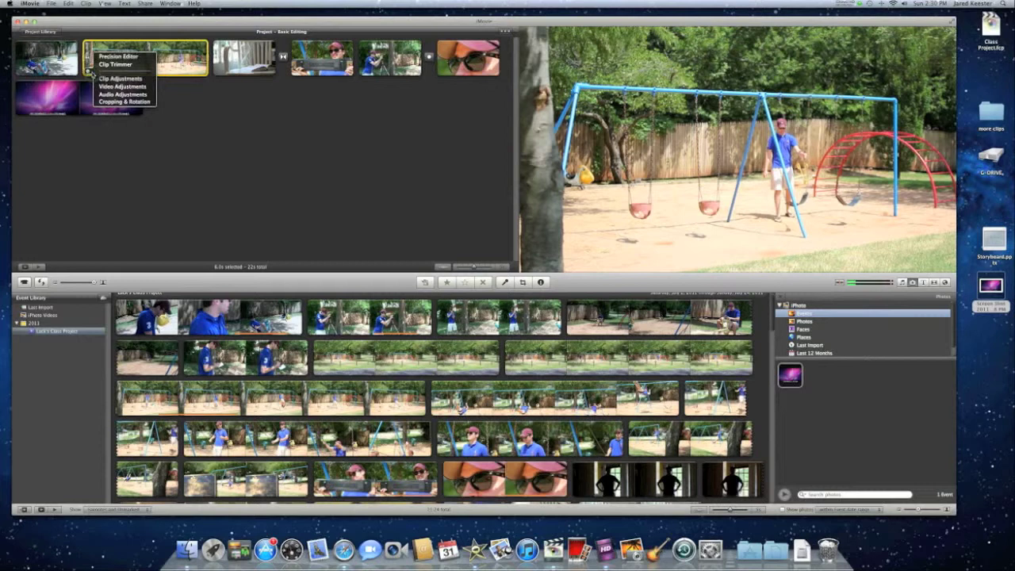
left_click(103, 79)
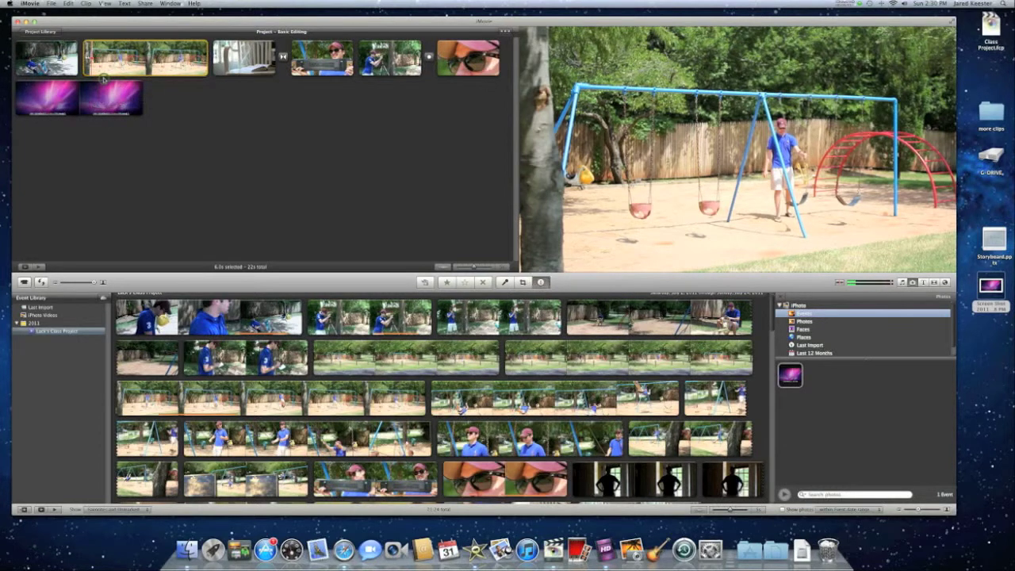
left_click(458, 228)
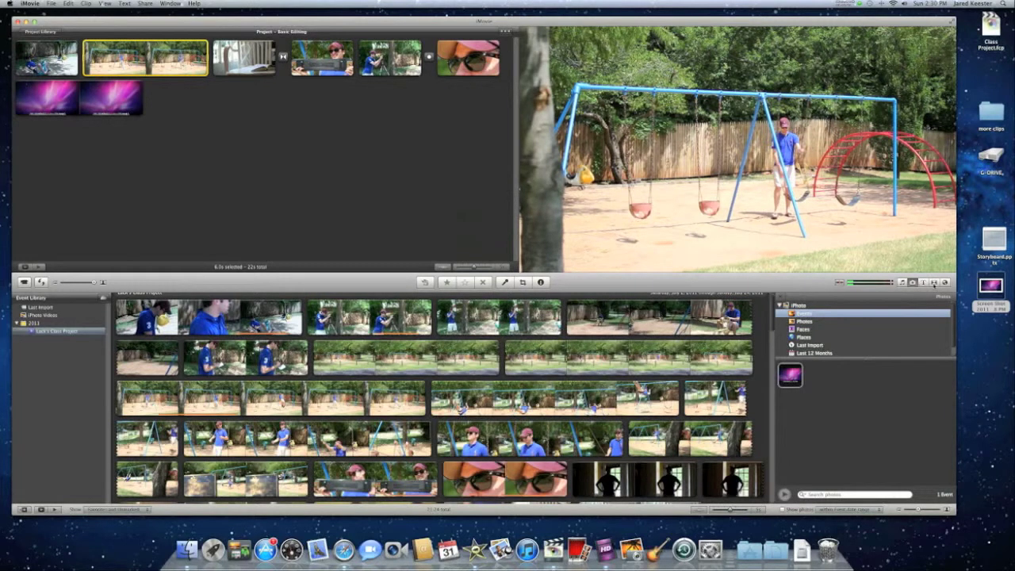
Look through the title, transition and photo browsers, and hide the browser to widen the event footage area
left_click(925, 283)
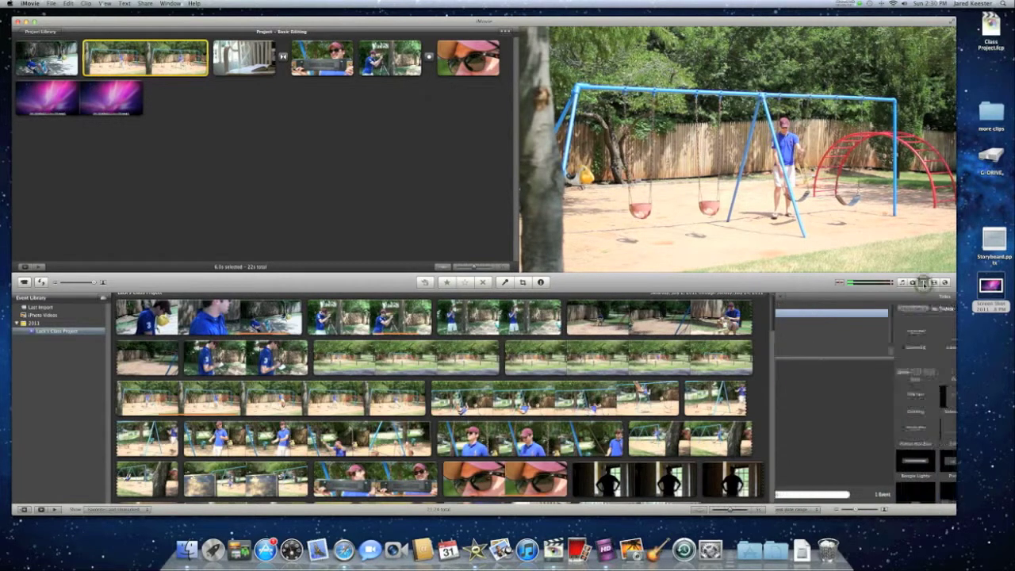
left_click(934, 282)
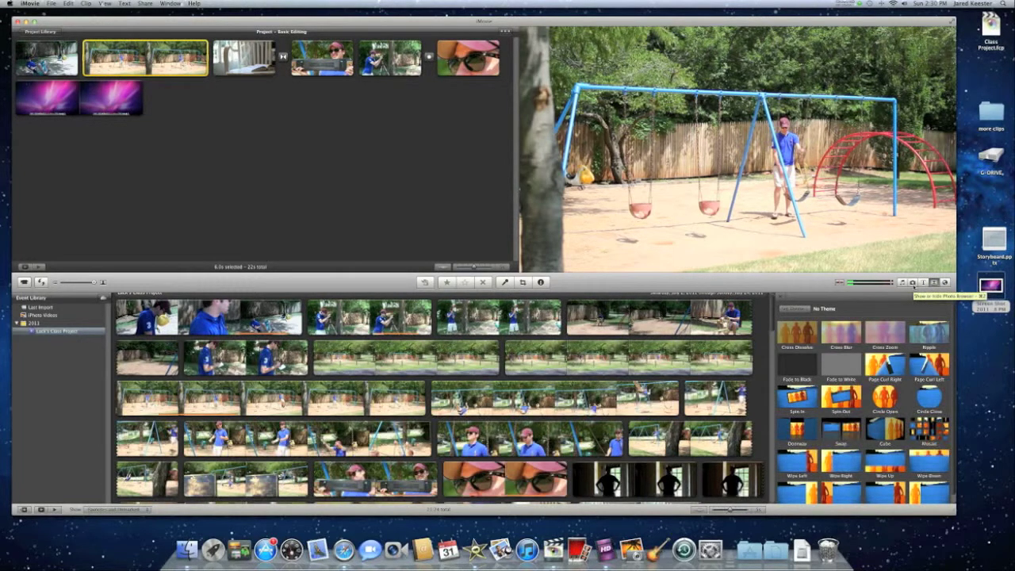
left_click(914, 283)
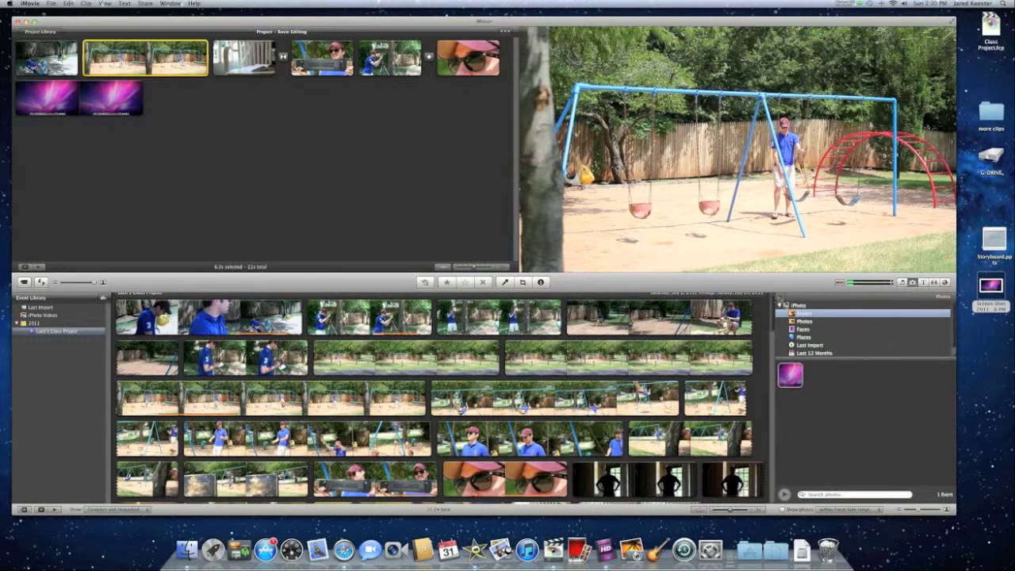
left_click(913, 283)
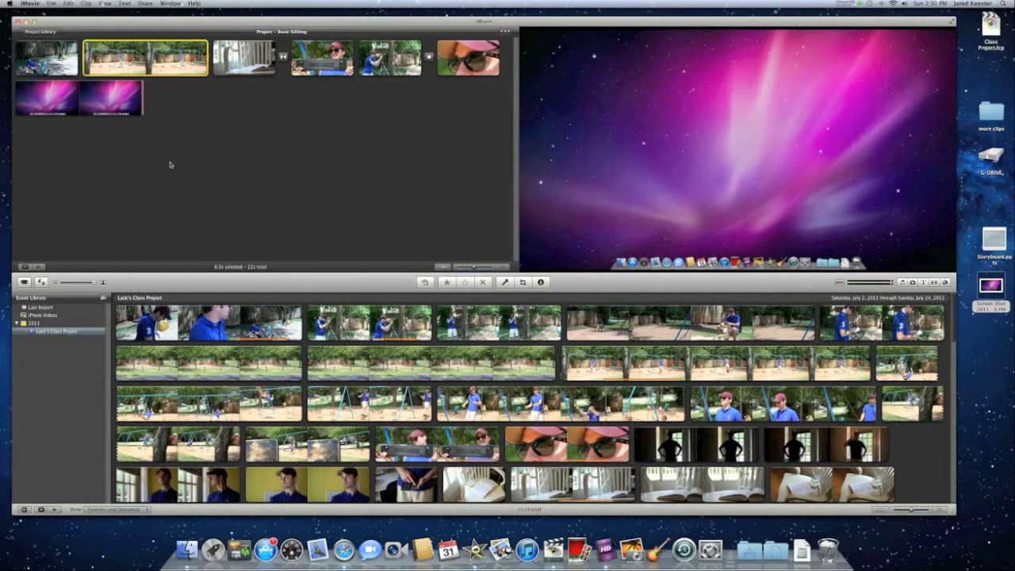
Play the whole project in full-screen mode
left_click(24, 267)
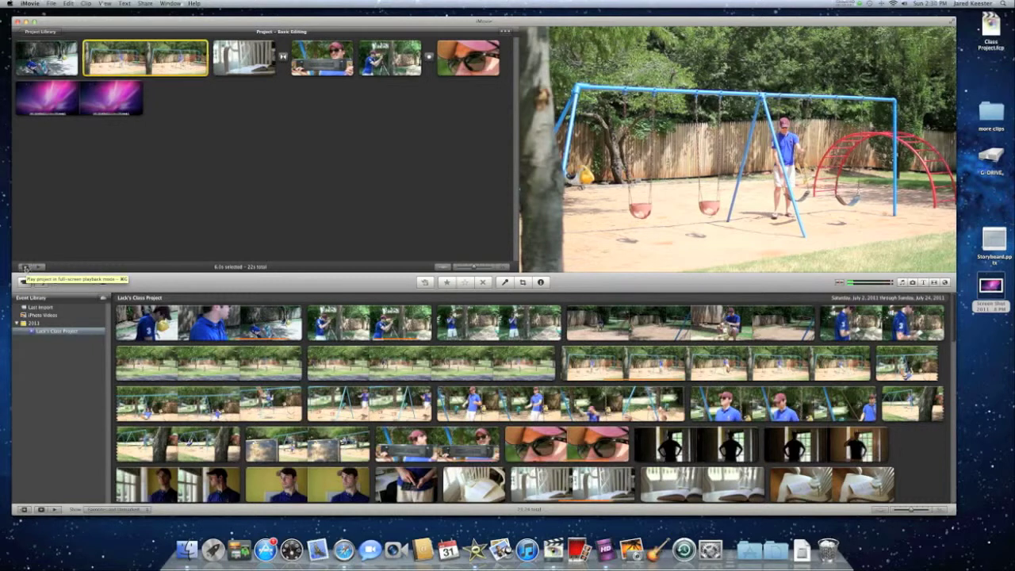
left_click(25, 268)
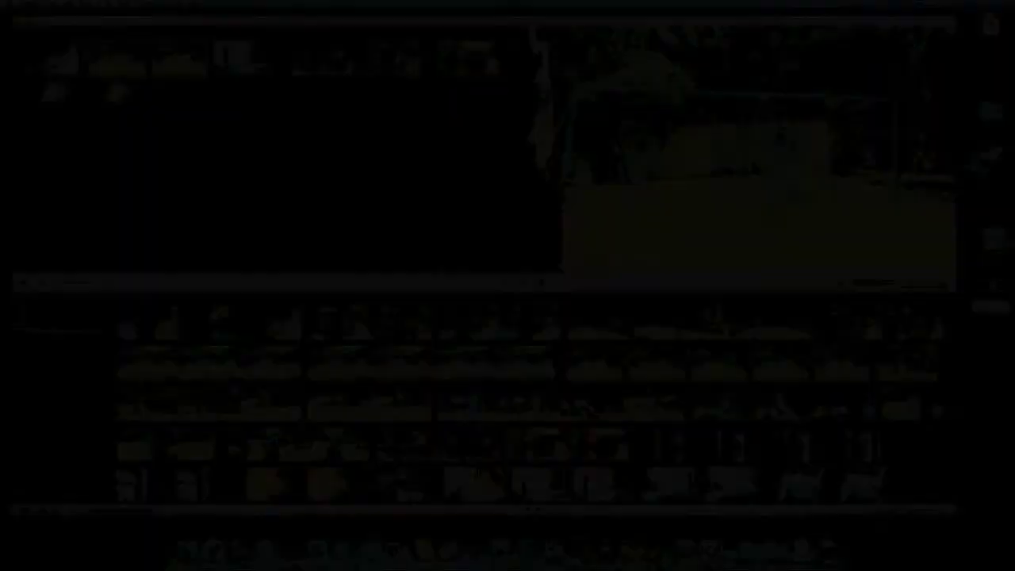